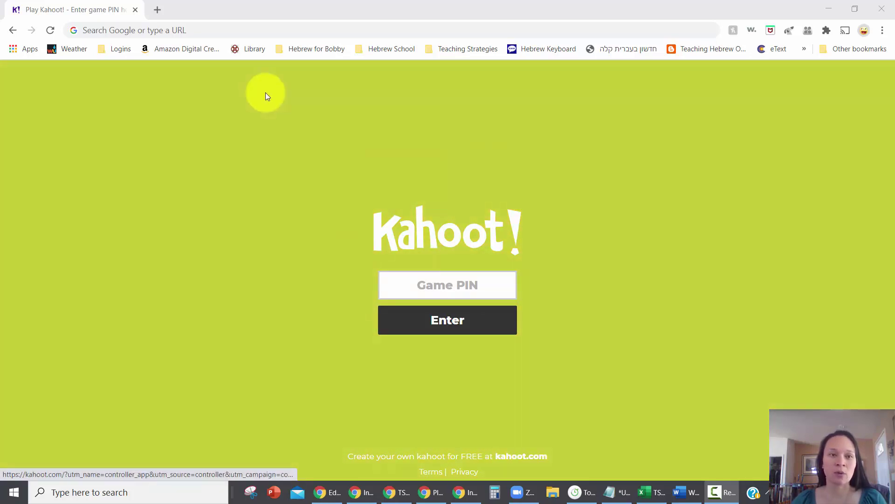
Go to the kahoot.com website
click(204, 28)
text(kahoot.)
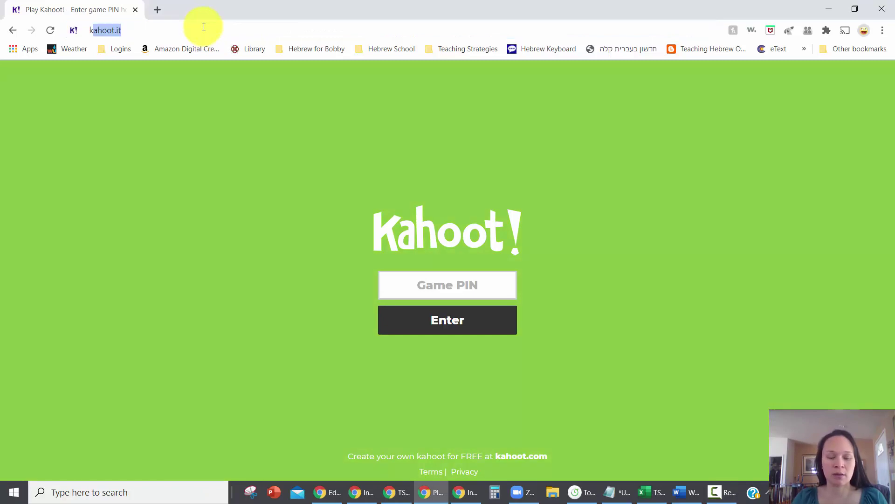
text(com)
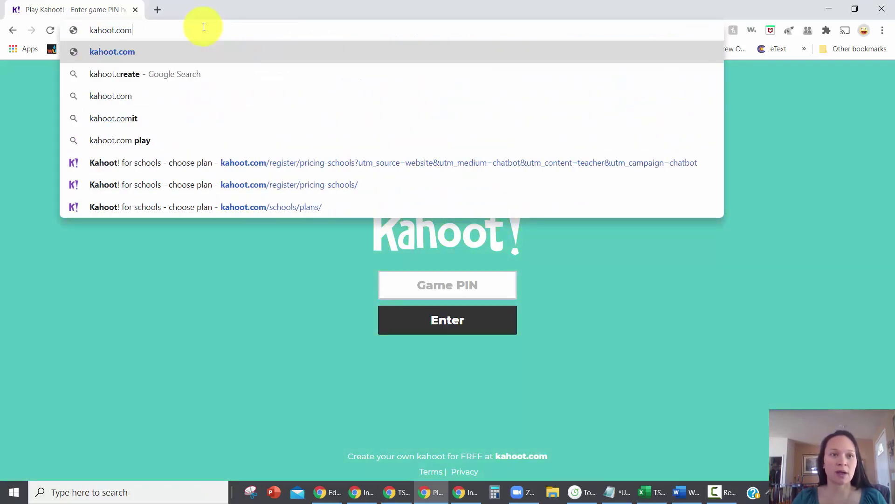
key(Return)
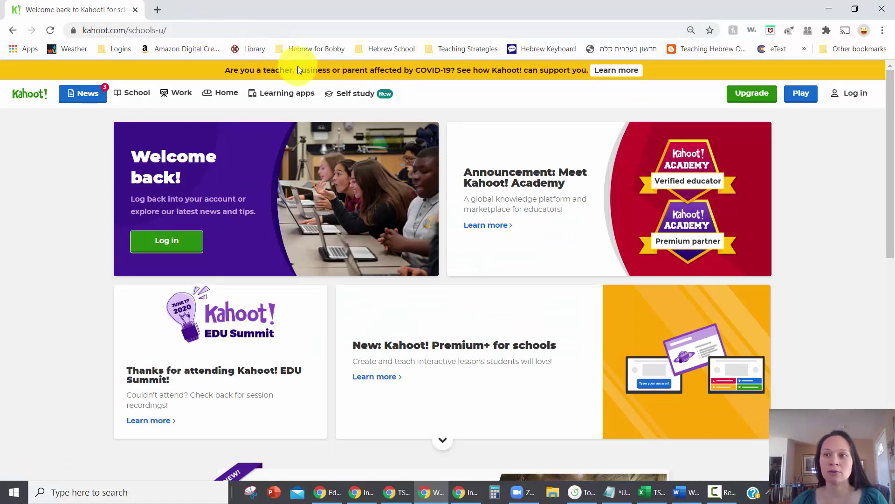
Start signing up for a new Teacher account with School as the workplace
click(849, 97)
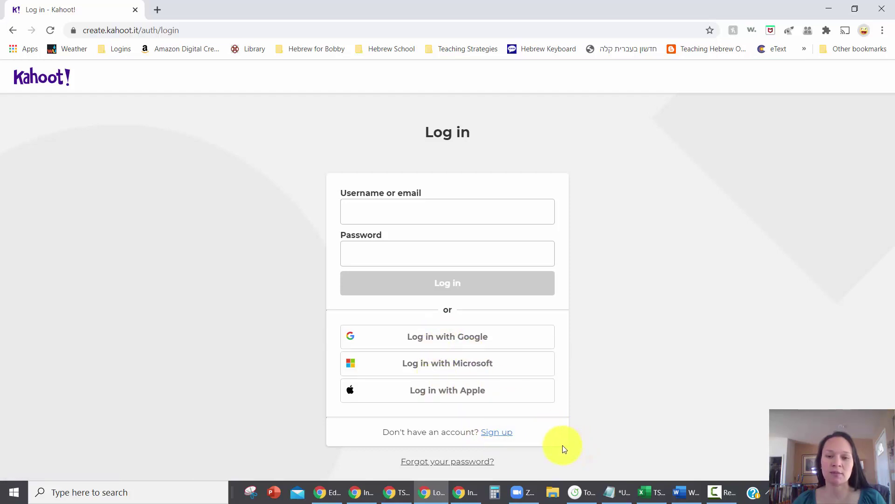
click(500, 433)
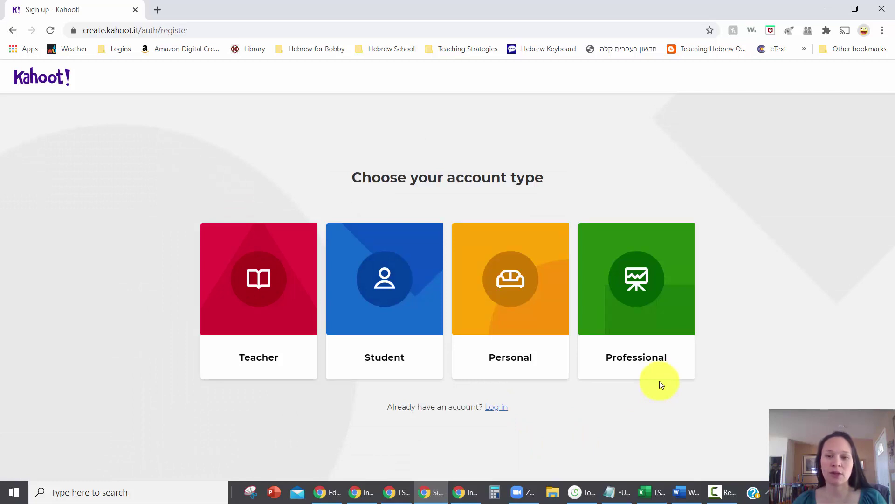
click(260, 291)
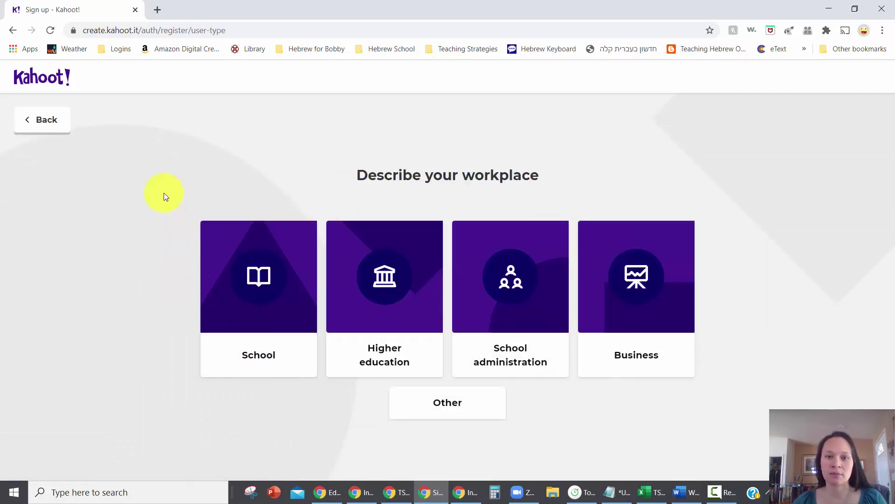
click(246, 282)
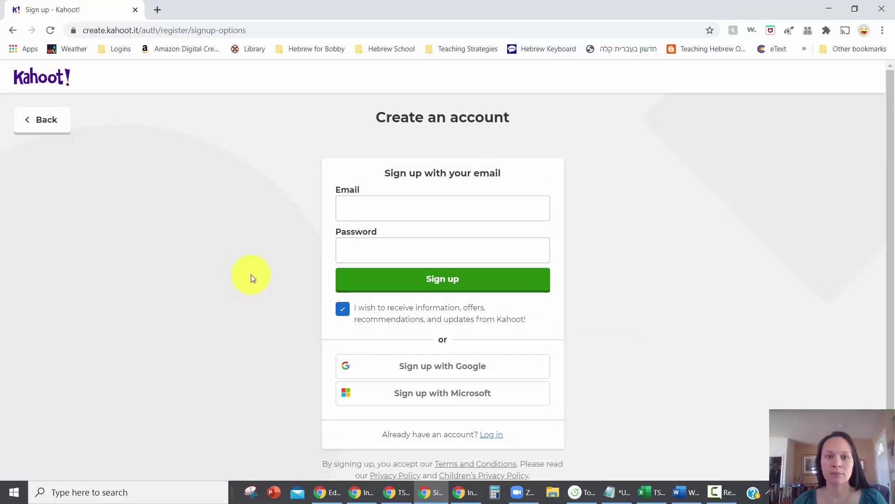
Sign up with the account e-mail and password, opting out of information, offers and updates from Kahoot!
click(344, 212)
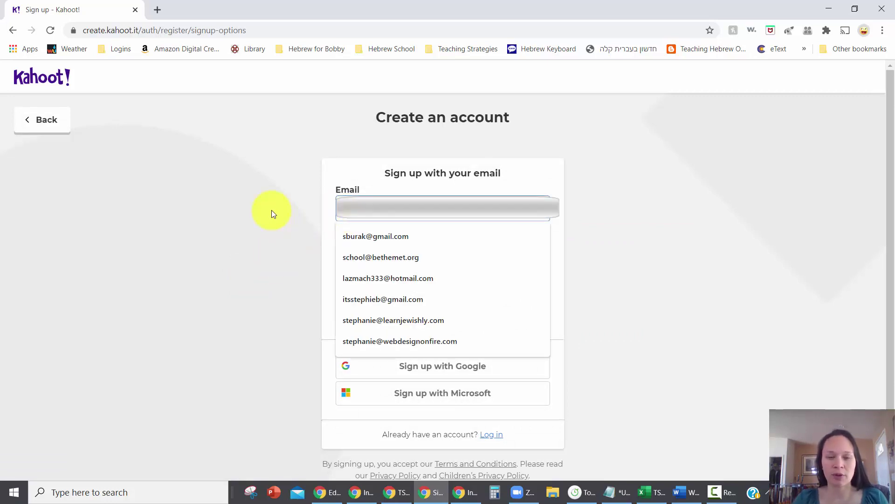
text(i)
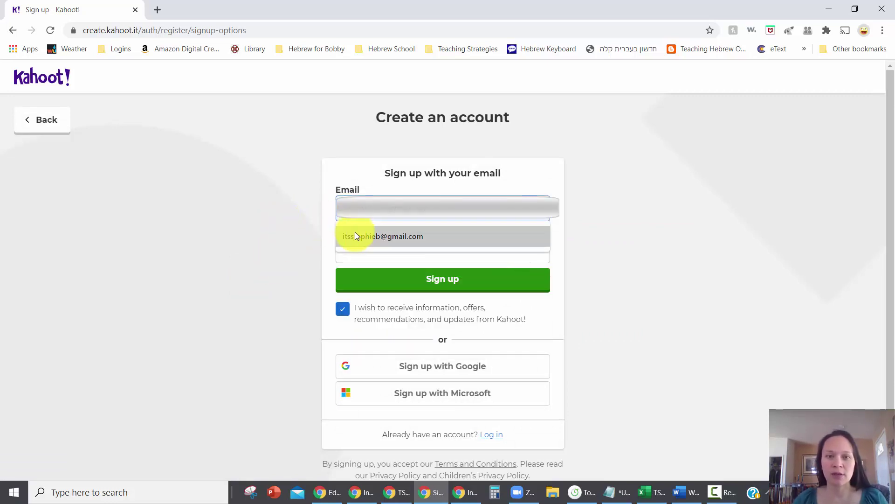
click(352, 236)
click(362, 250)
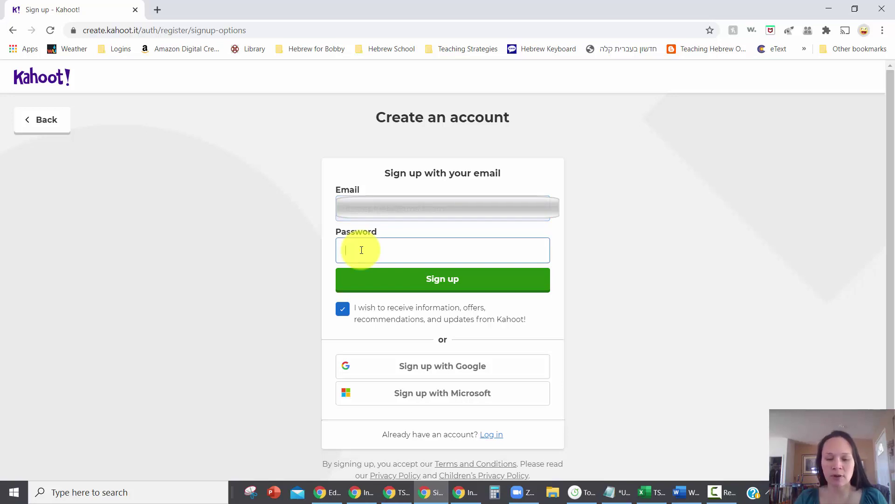
text(*********)
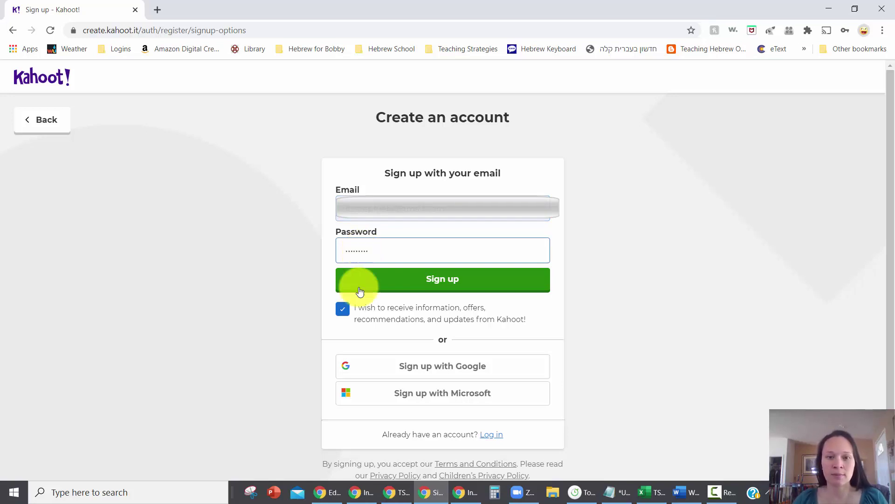
click(342, 310)
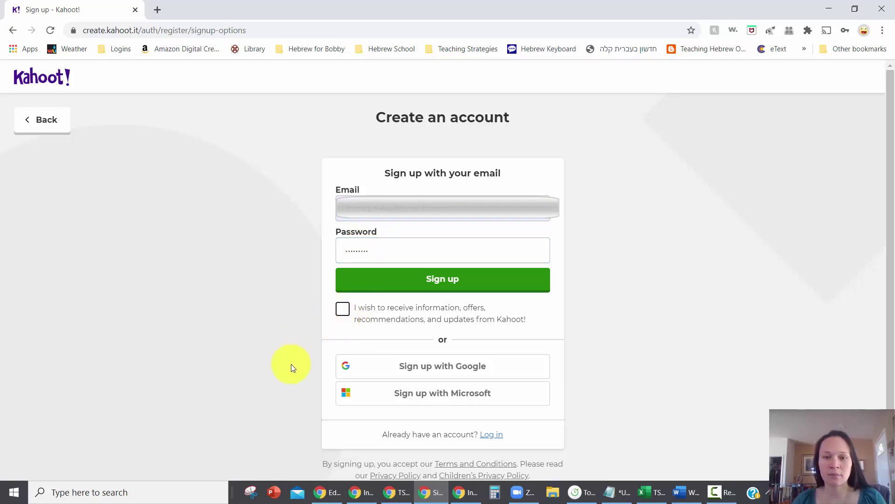
click(447, 279)
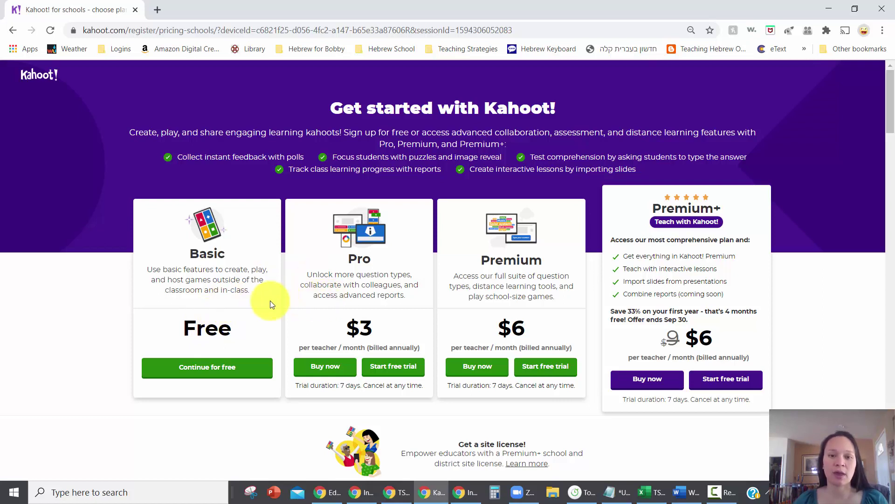
Continue with the free Basic plan, and fill in the first name in the welcome form before skipping the school details
click(199, 372)
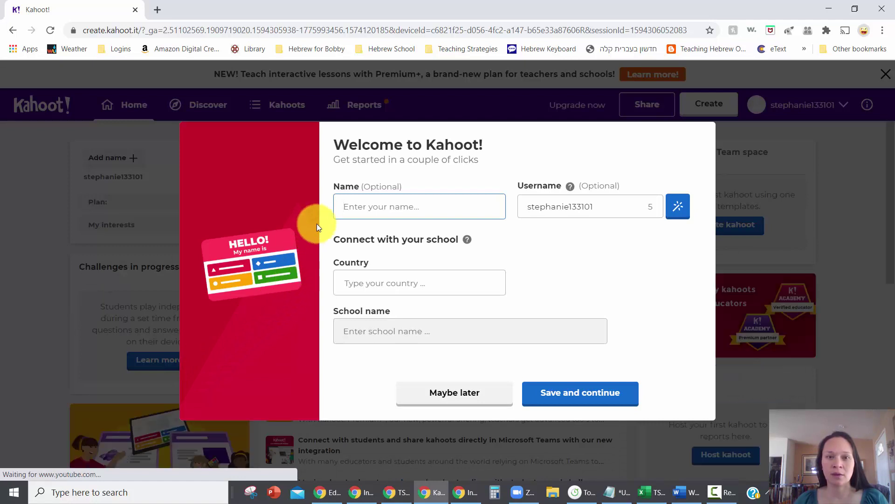
text(Step)
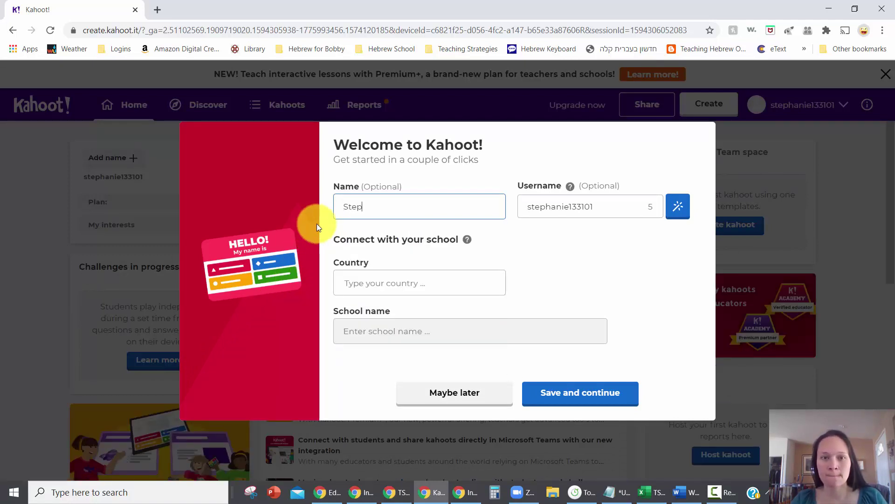
text(hanie)
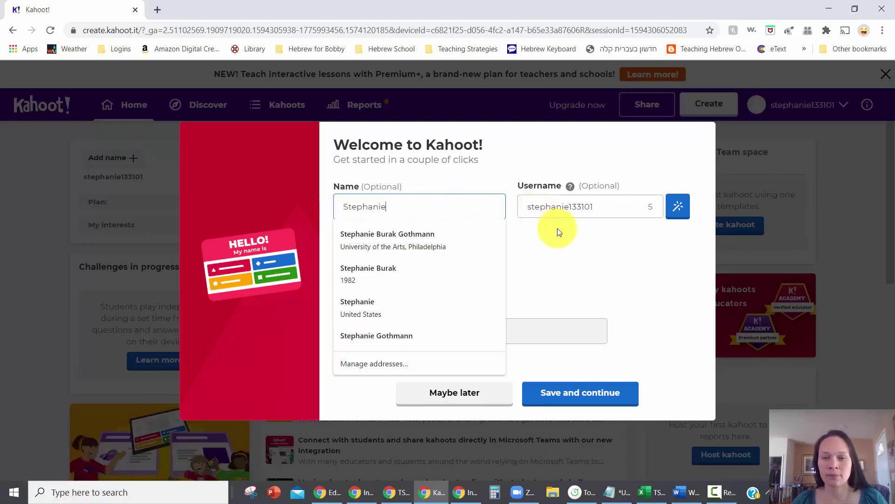
click(555, 234)
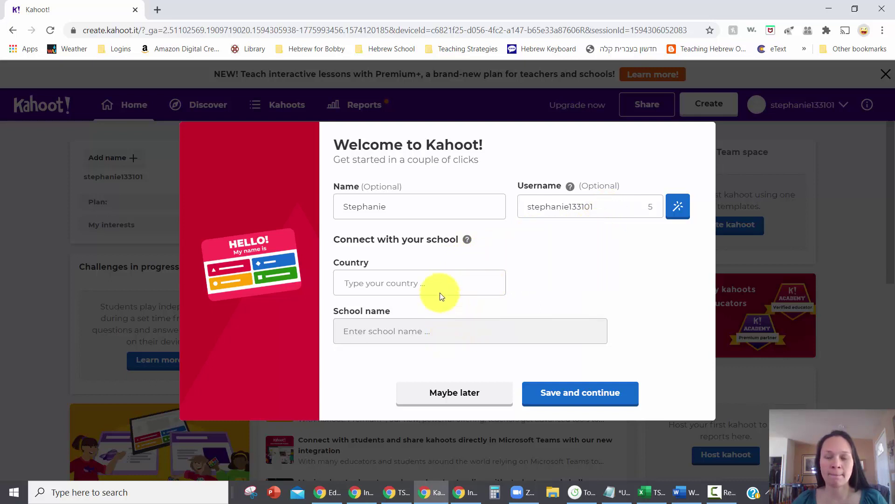
click(568, 398)
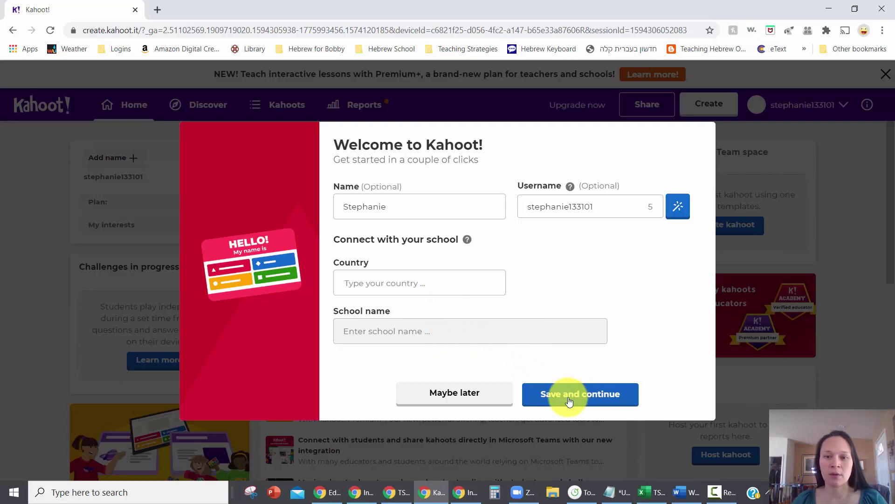
click(498, 400)
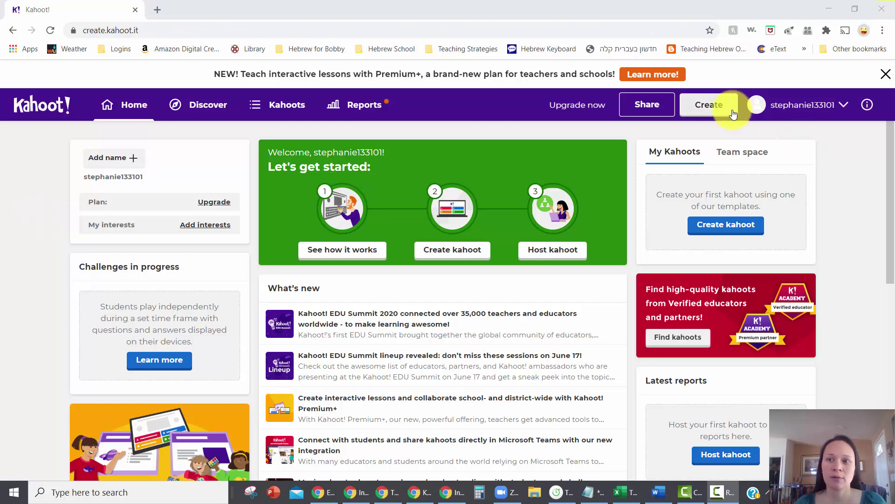
Create a new blank kahoot and enter "What holiday comes after Rosh Hashanah?" as its first question
click(705, 114)
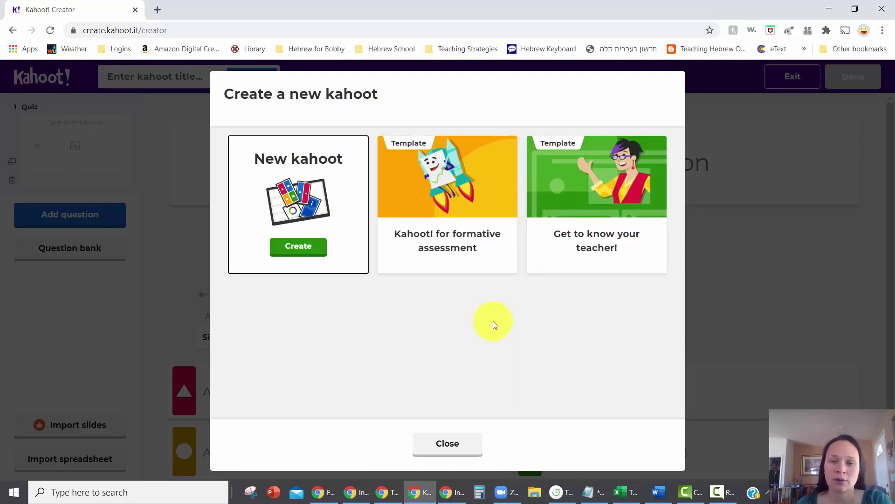
click(298, 248)
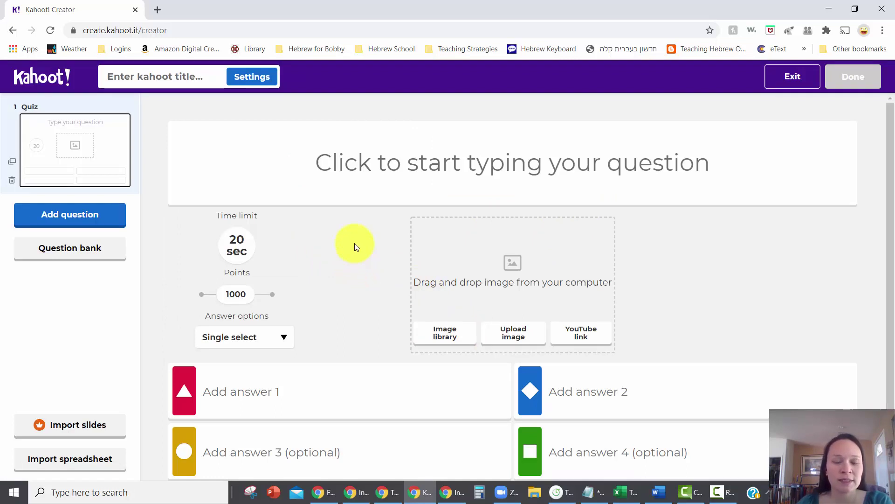
click(308, 155)
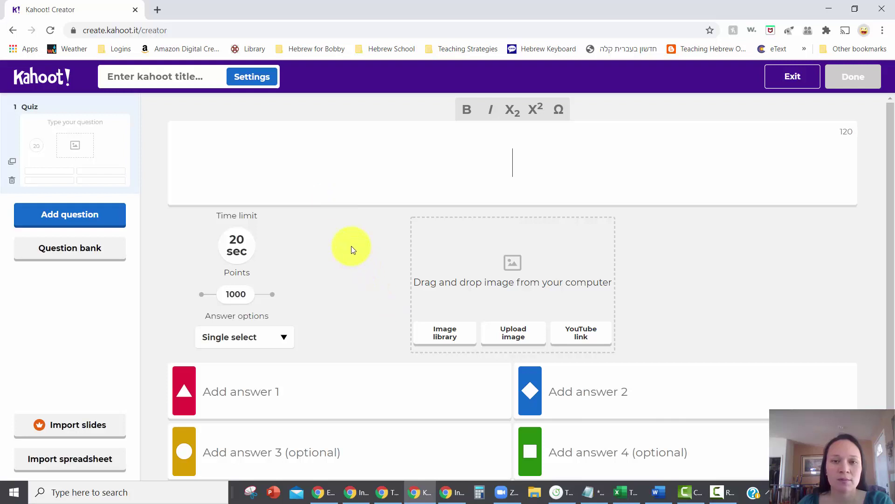
text(W)
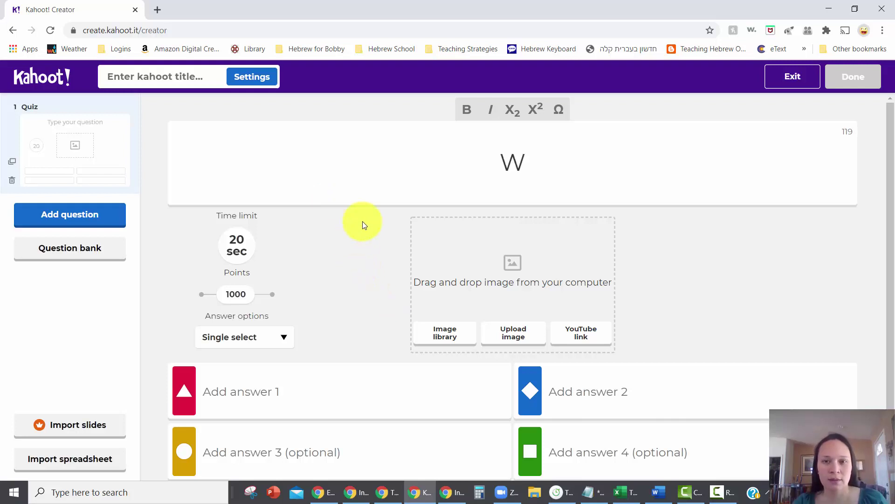
text(hat holiday co)
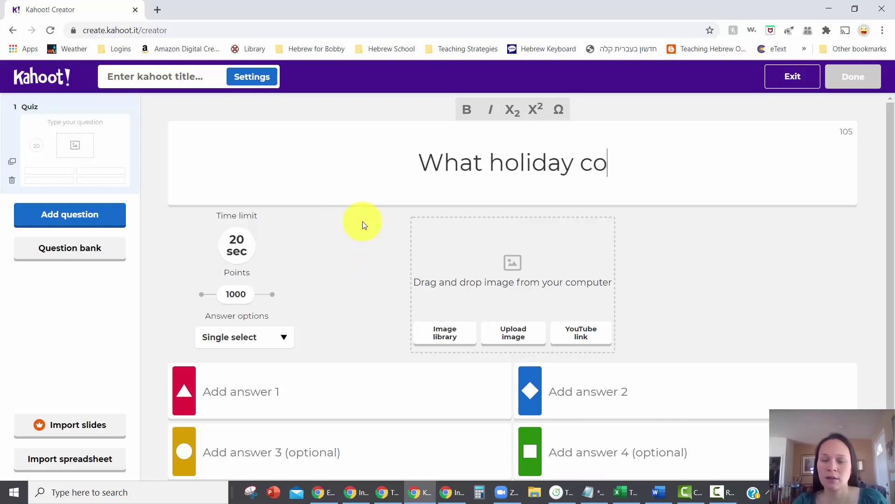
text(mes after )
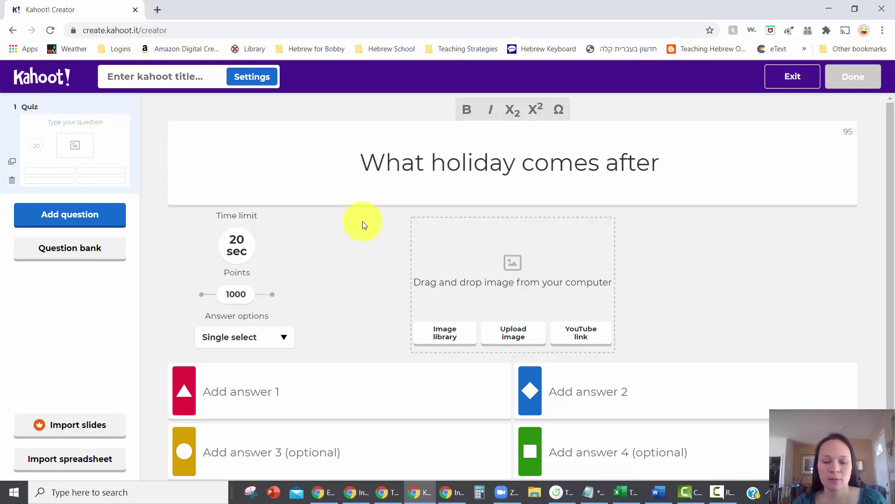
text(Rosh H)
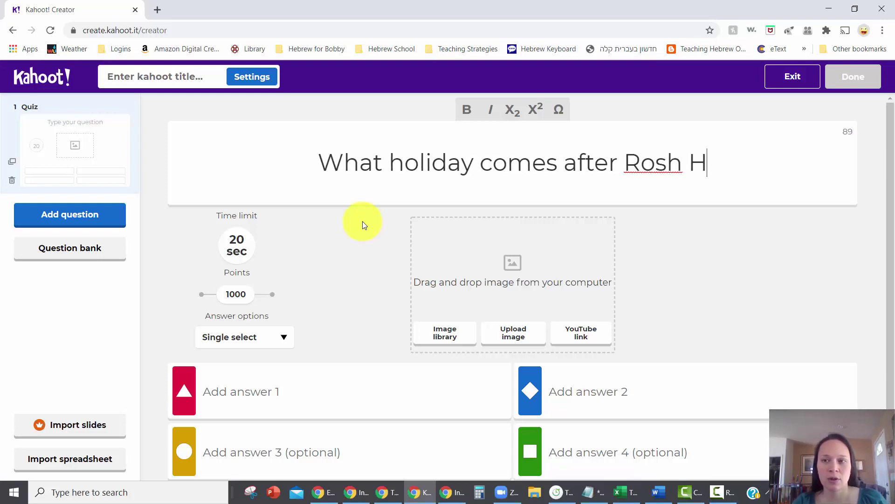
text(ashanah?)
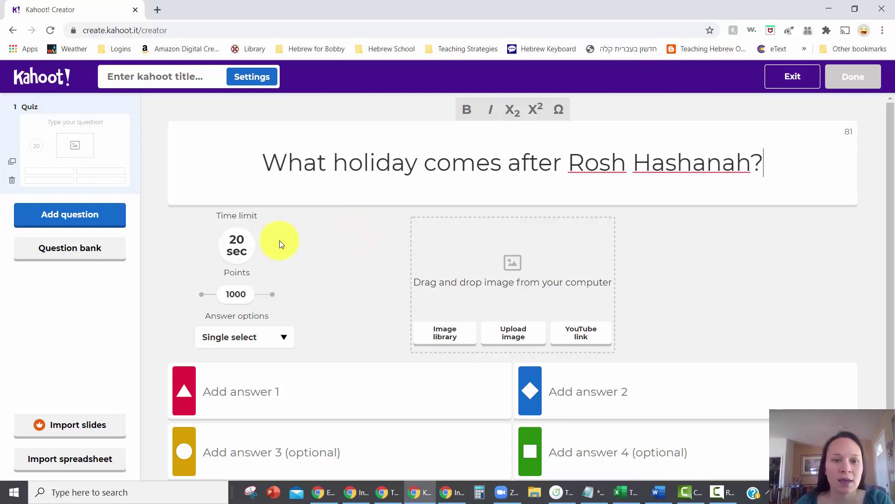
View the question's time limit choices and try 0 and 2000 points before restoring 1000 points
click(237, 244)
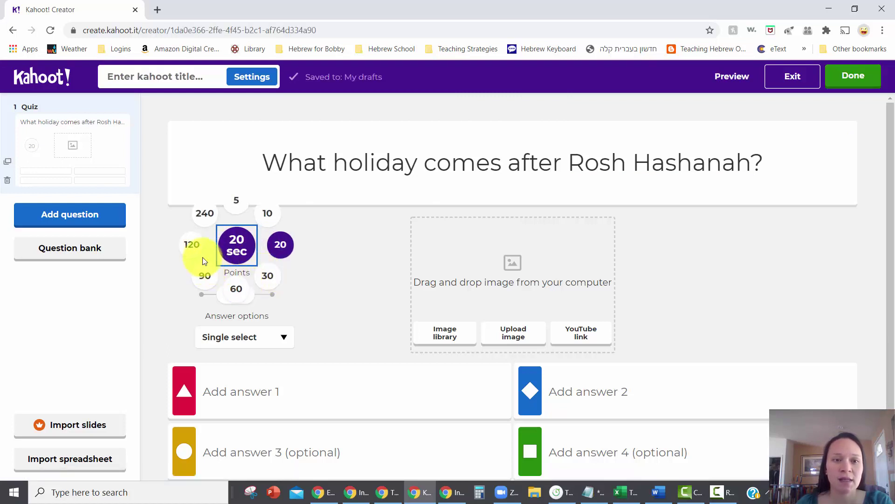
click(324, 271)
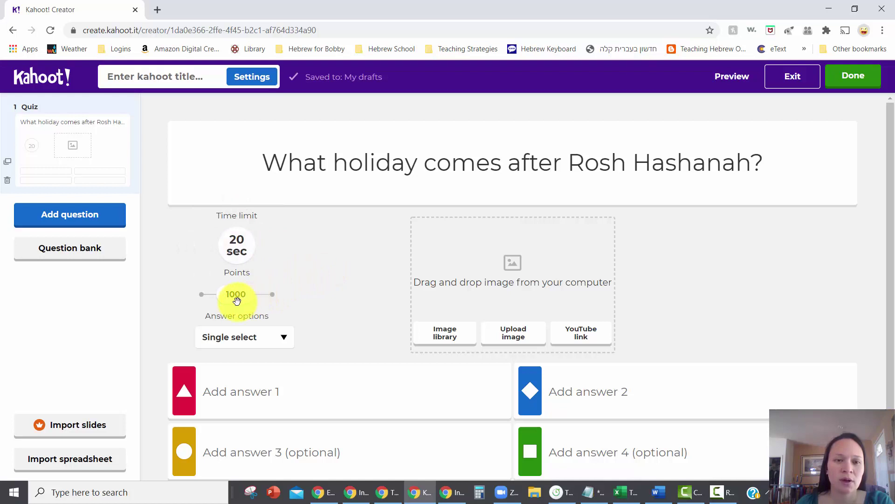
drag(237, 300, 200, 296)
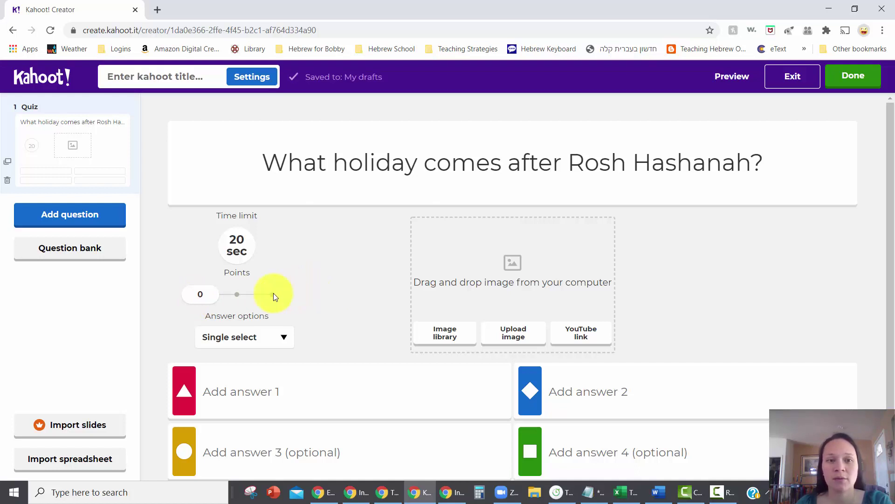
drag(196, 298, 272, 295)
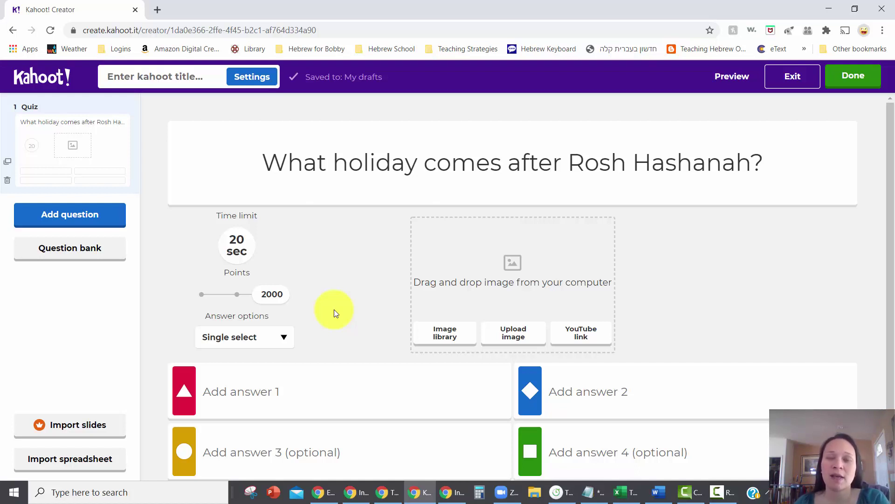
drag(266, 296, 237, 293)
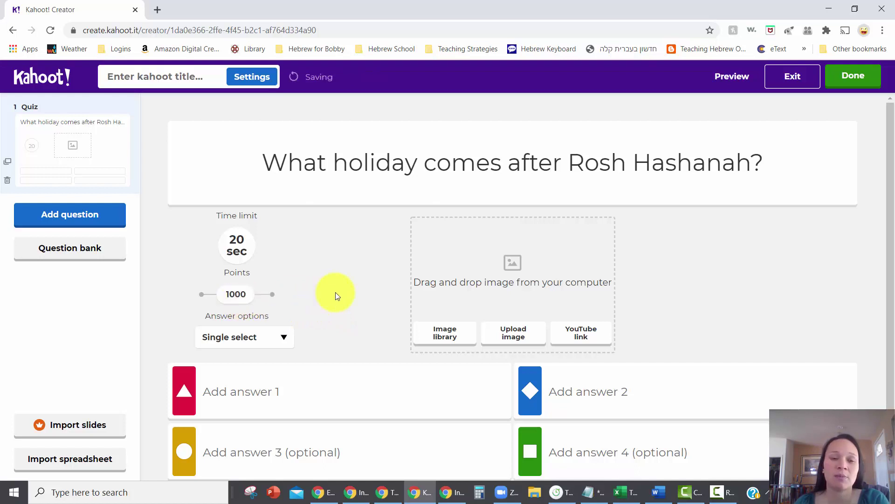
Set the question's time limit to 60 seconds
click(236, 245)
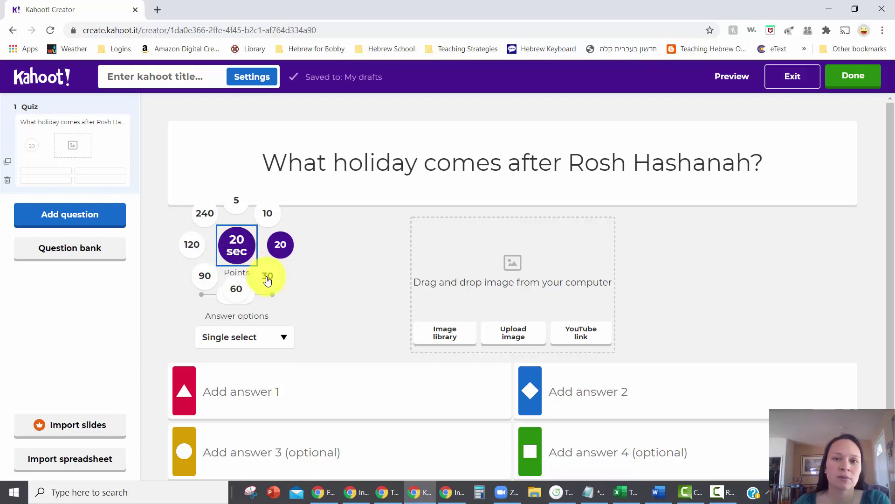
click(236, 291)
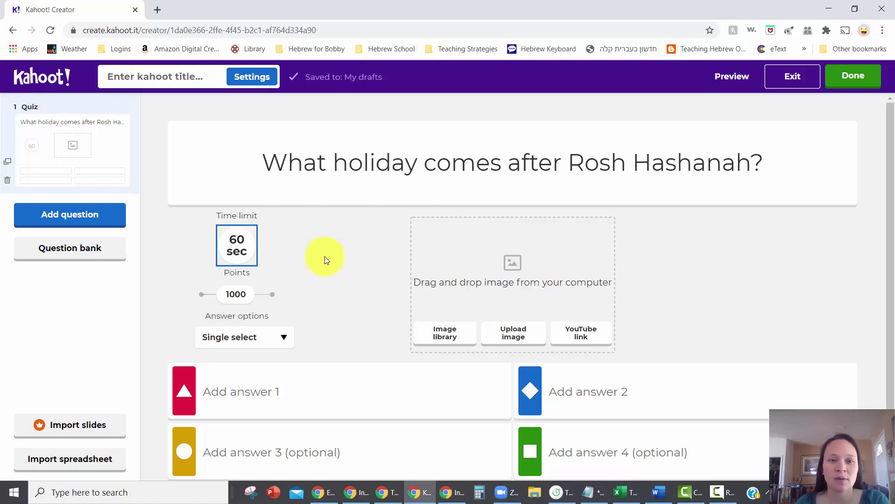
click(361, 242)
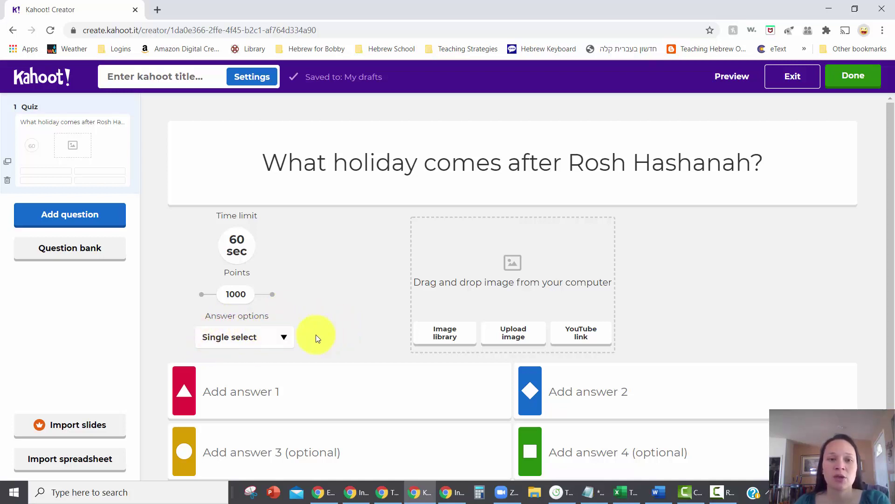
Check the answer selection modes, keeping Single select, and enter "Yom Kippur" as answer 1, marked as the correct one
click(285, 337)
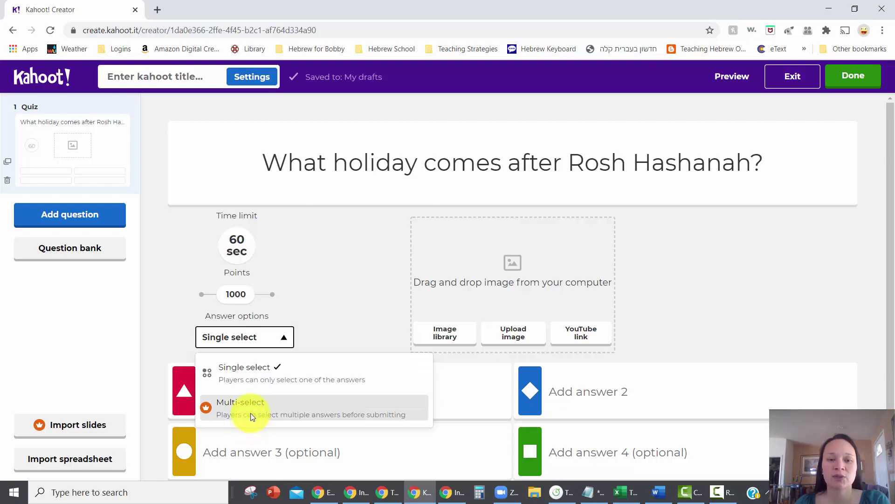
click(336, 336)
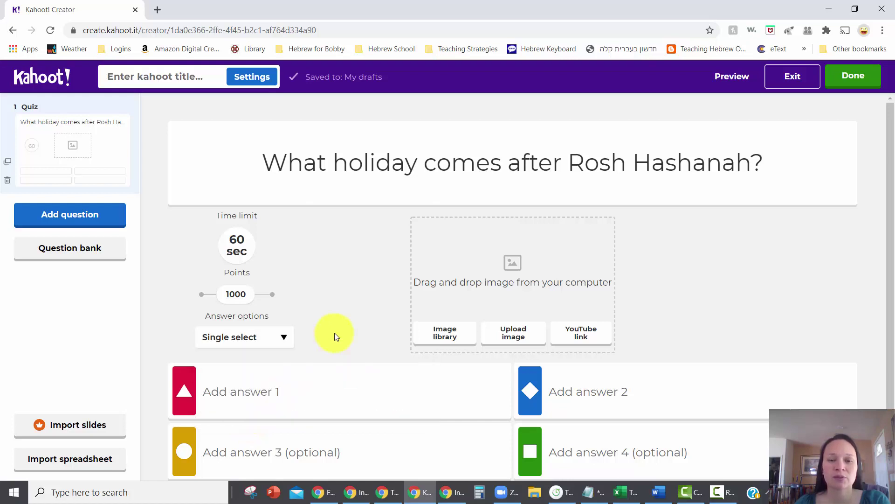
click(274, 377)
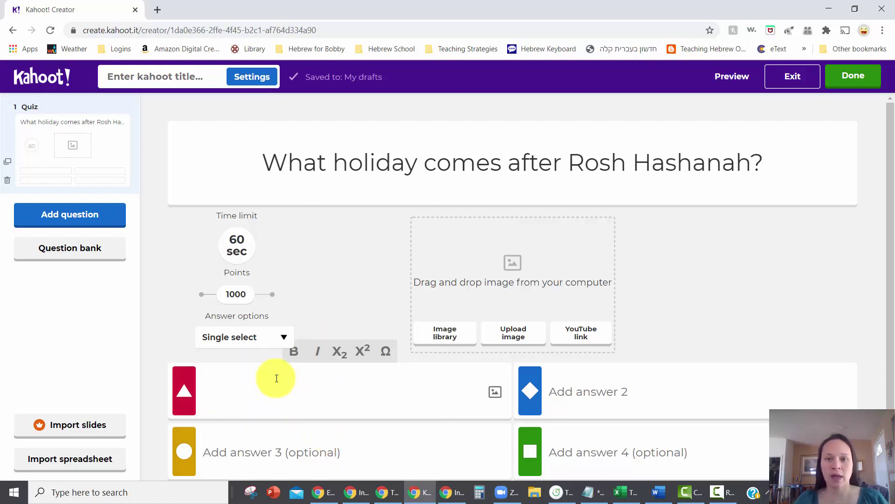
text(Yom Kip)
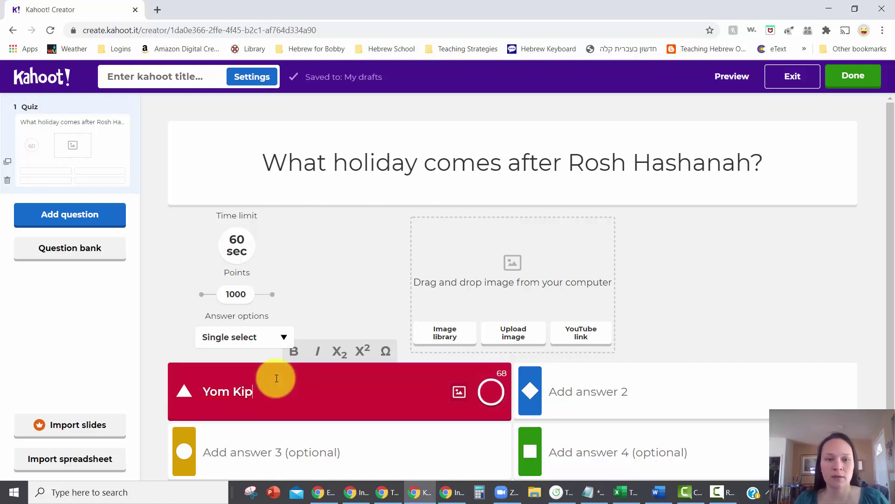
text(pur)
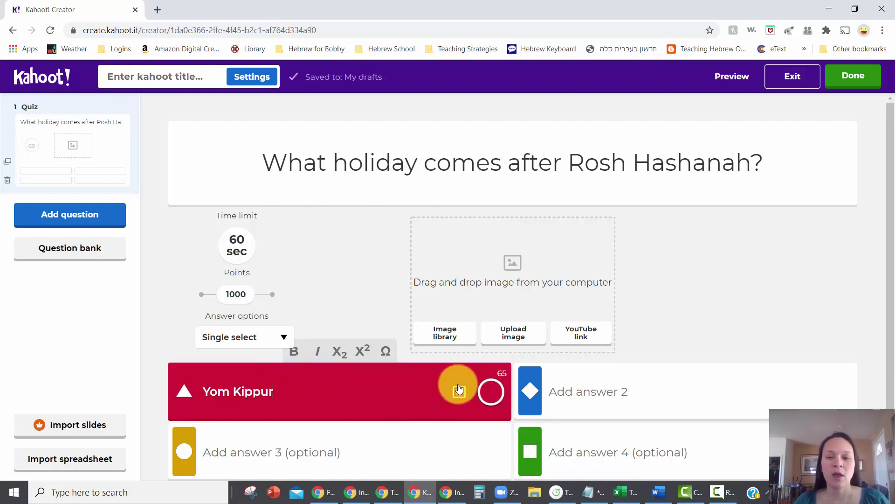
click(488, 399)
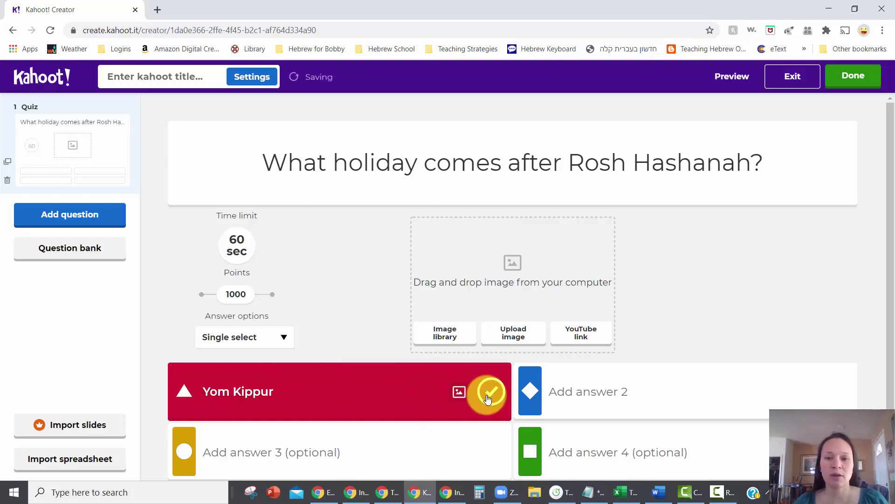
Fill in the three remaining answers with "Sukkot", "Pesach" and "Hanukkah"
click(595, 396)
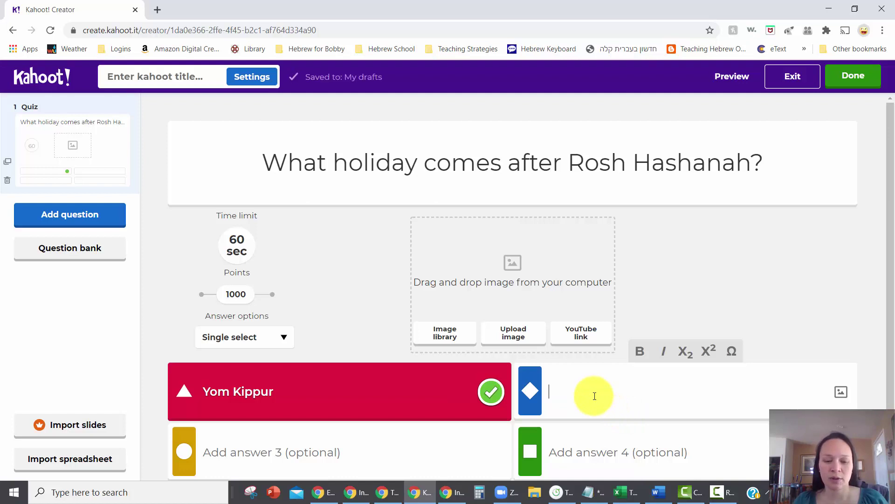
text(Sukkot)
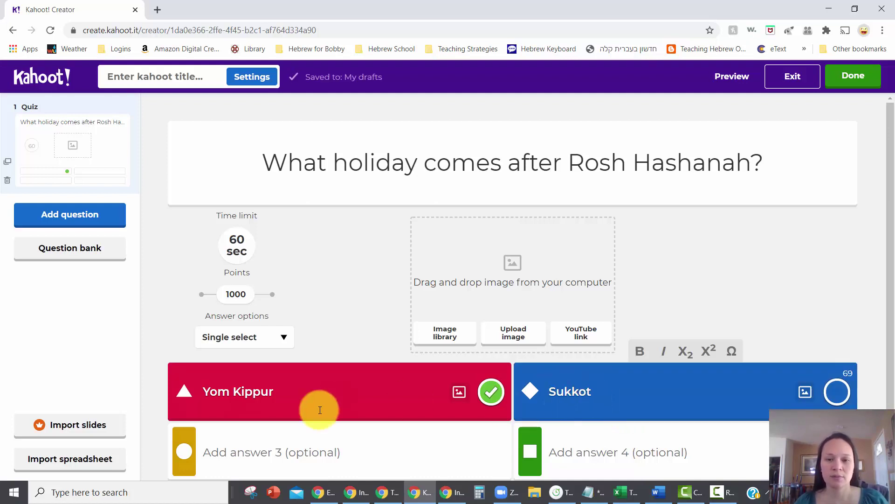
click(261, 456)
text(P)
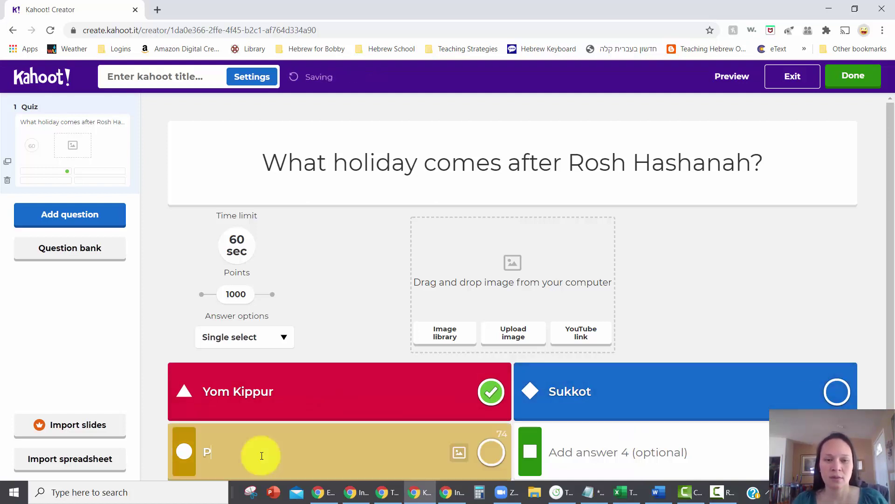
text(essach)
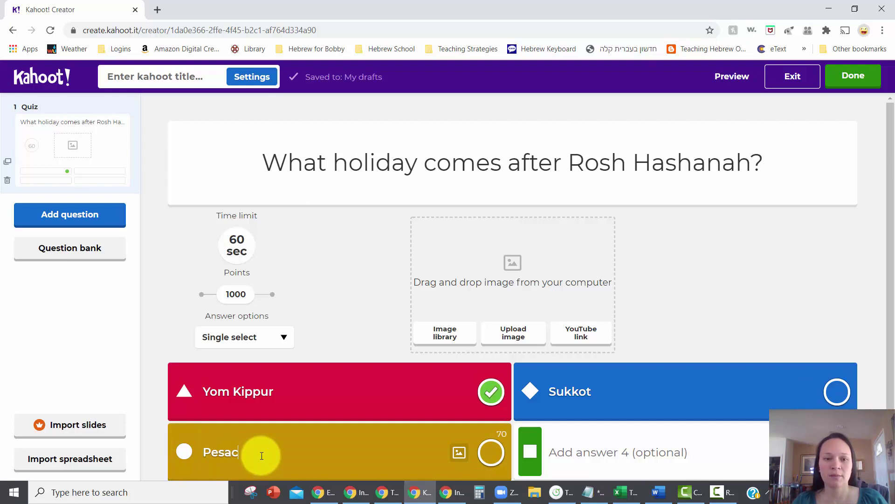
click(569, 455)
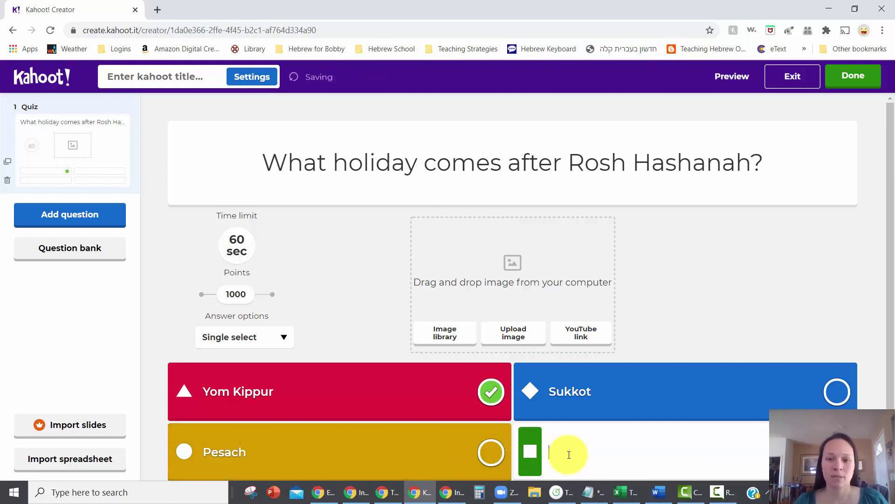
text(Hanukkah)
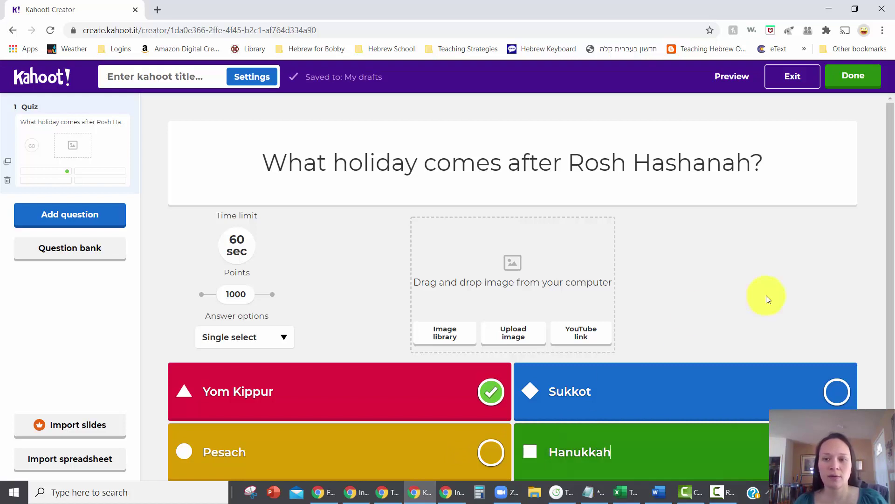
click(764, 293)
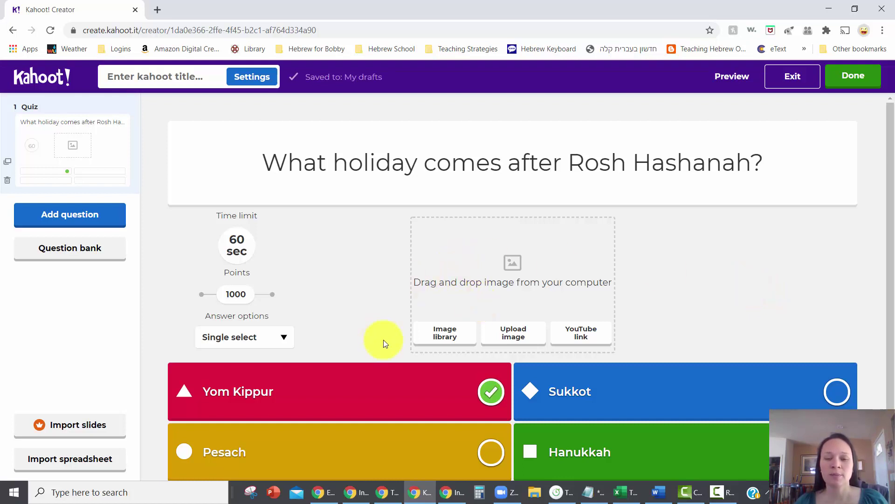
Browse the image library's free pictures, search it for "passover", and close it without choosing an image
click(525, 343)
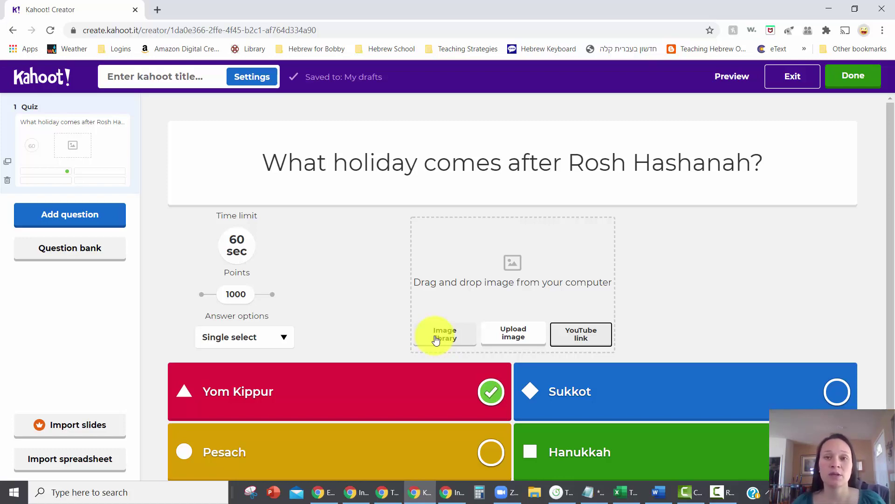
click(444, 335)
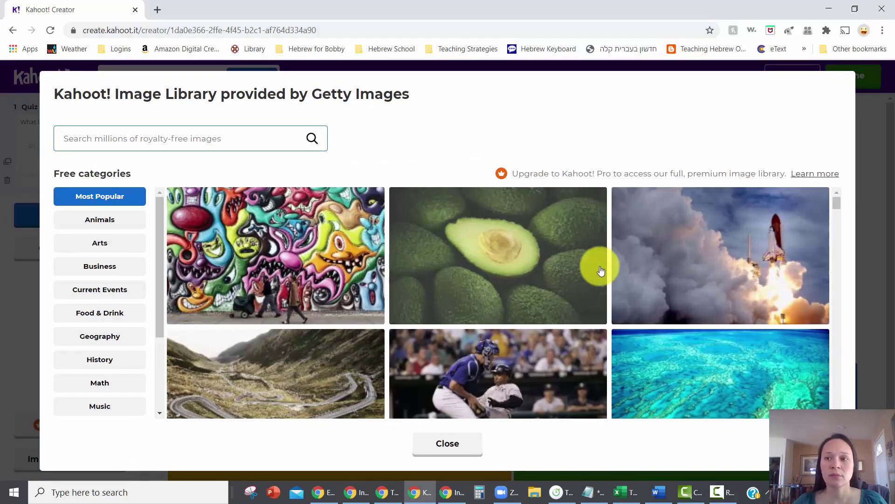
drag(835, 206, 829, 281)
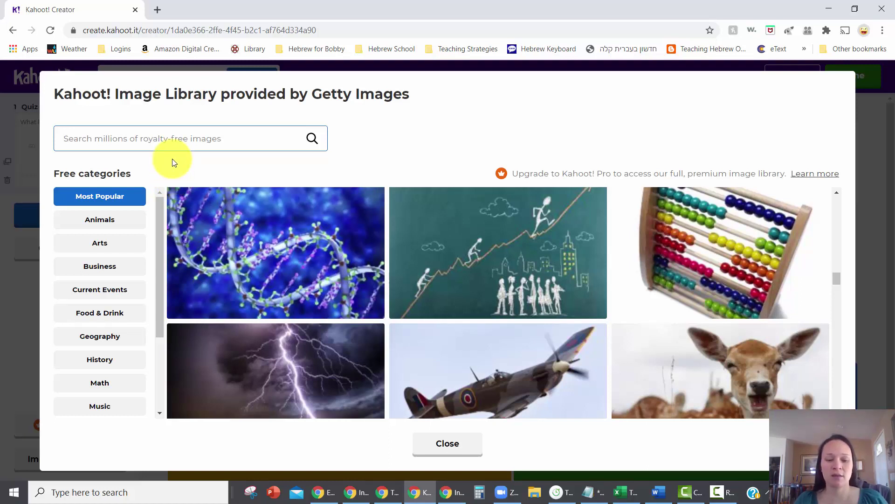
text(passover)
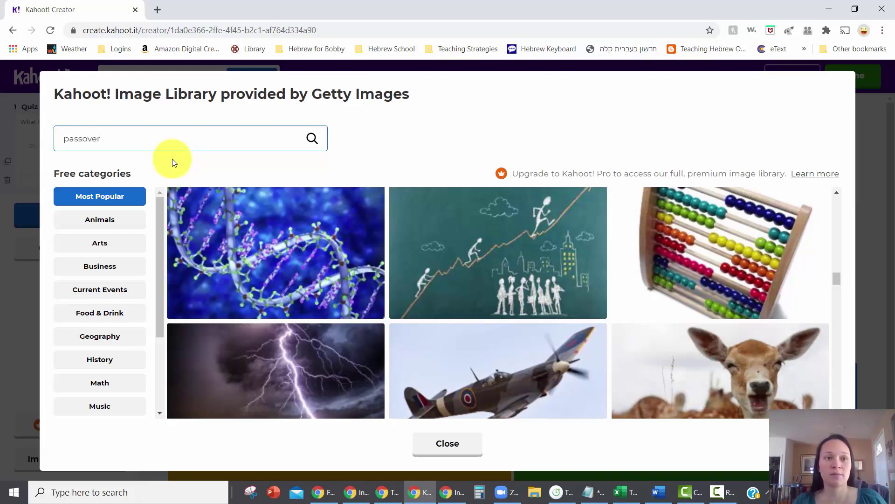
key(Return)
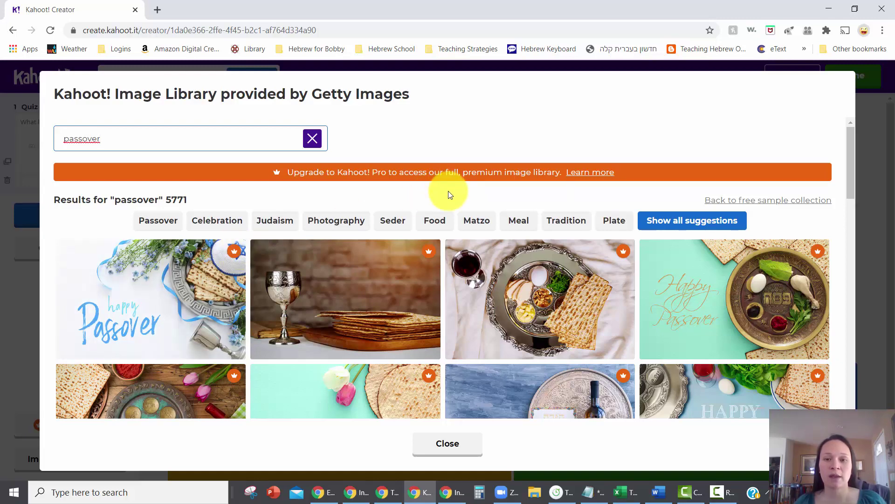
scroll(450, 195, down, 5)
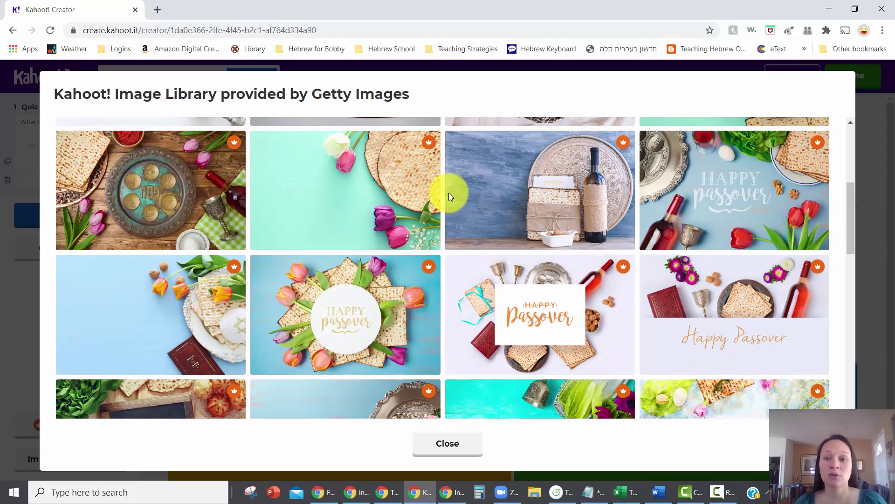
scroll(449, 193, up, 5)
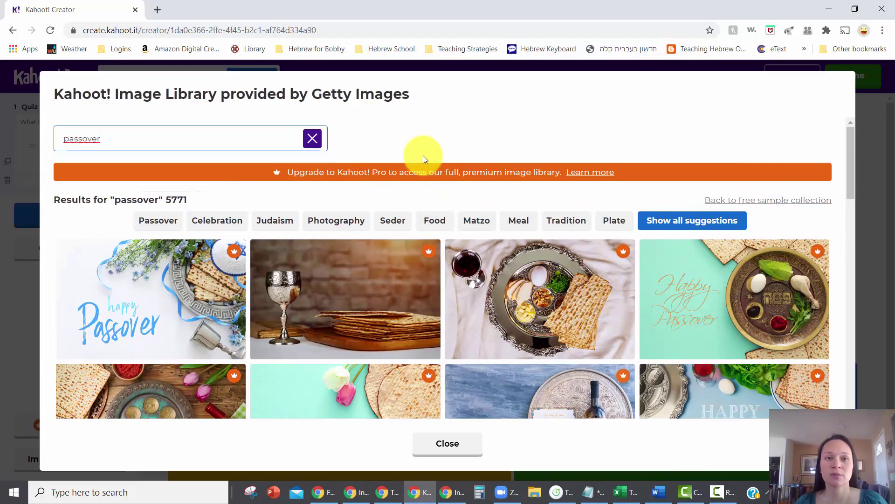
click(316, 138)
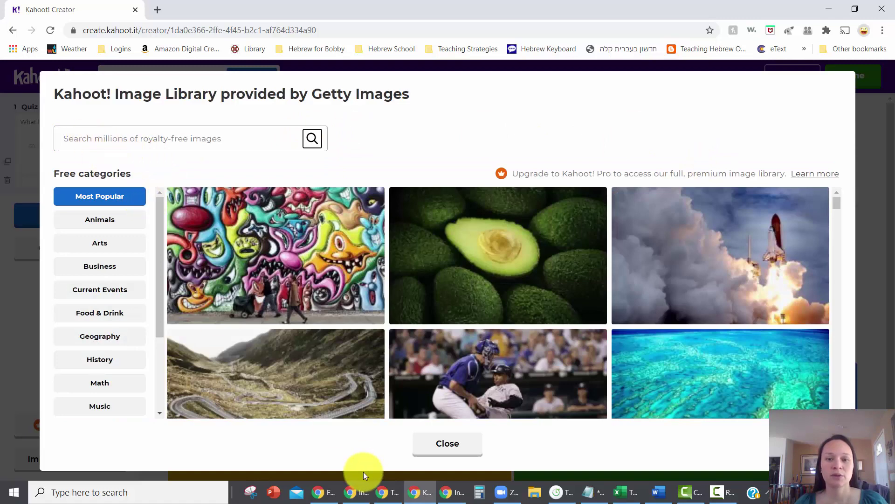
click(447, 443)
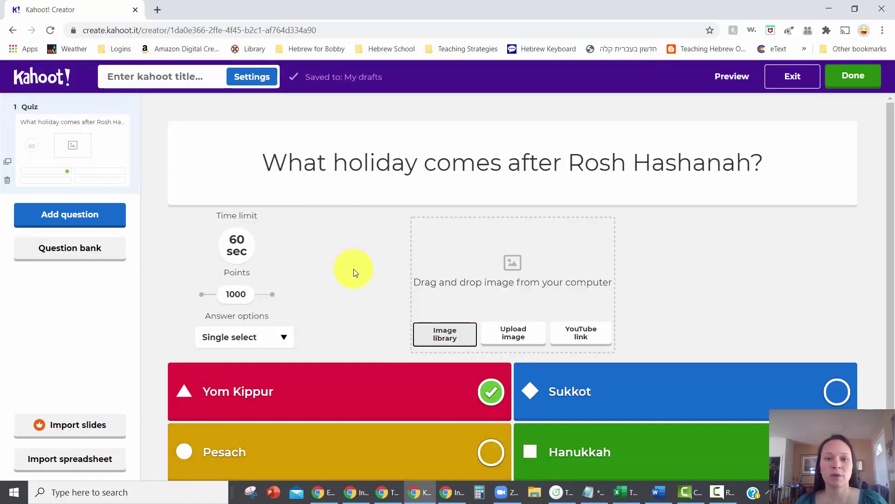
Add a True or false question after the first question and open its question text for editing
scroll(354, 269, down, 1)
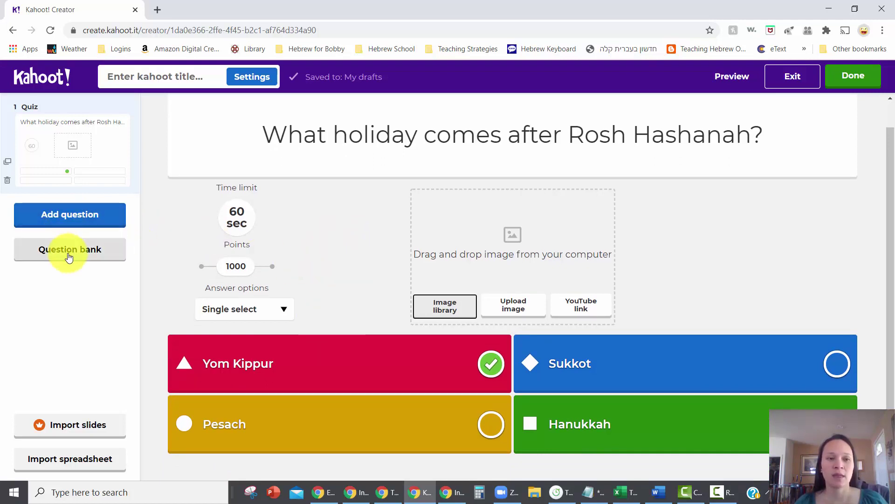
click(69, 220)
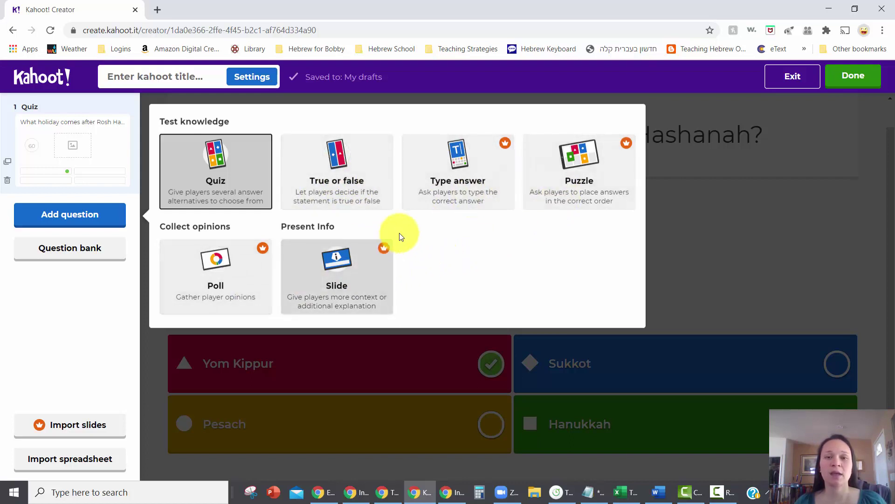
click(348, 187)
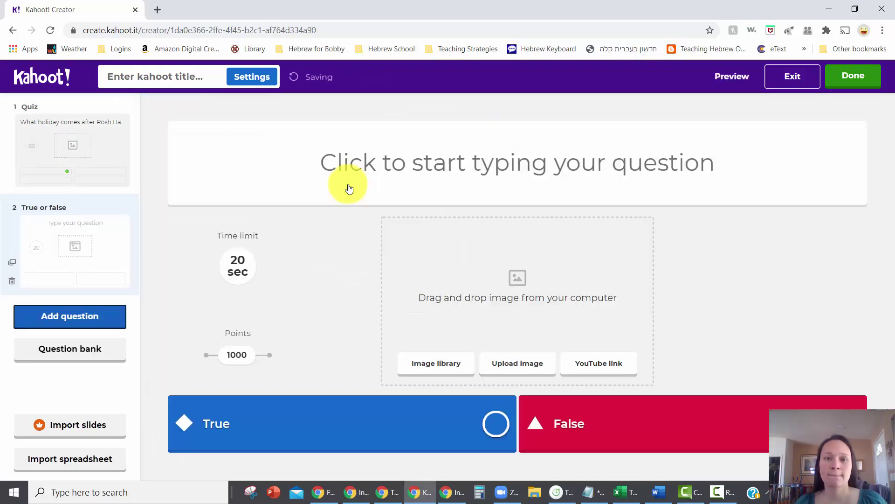
click(389, 170)
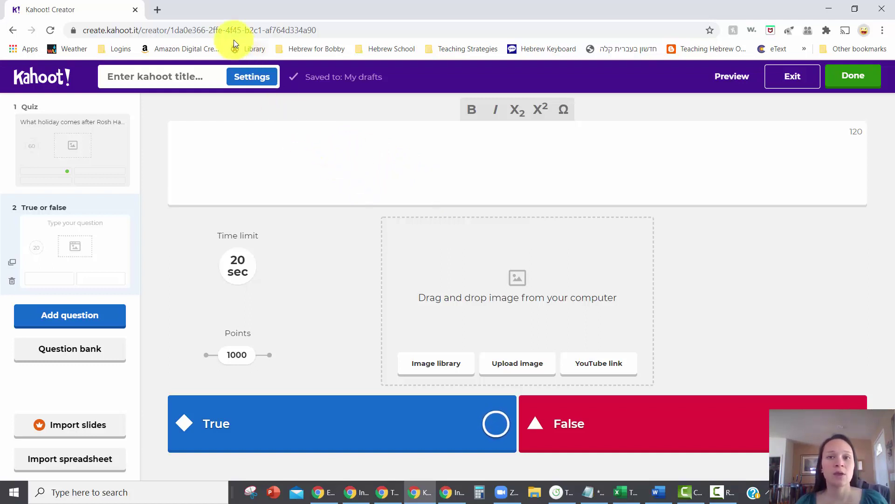
Open the bookmarked Gate2Home Hebrew Keyboard page in a new browser tab and select its web address
click(157, 10)
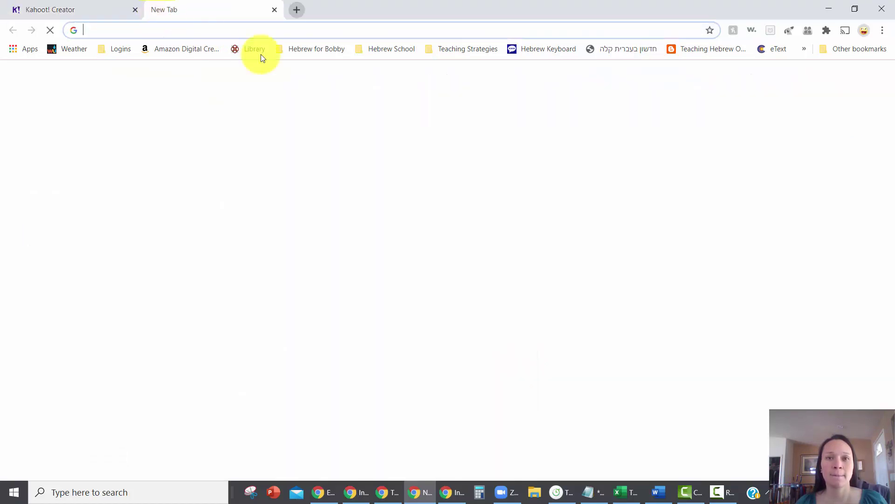
click(538, 51)
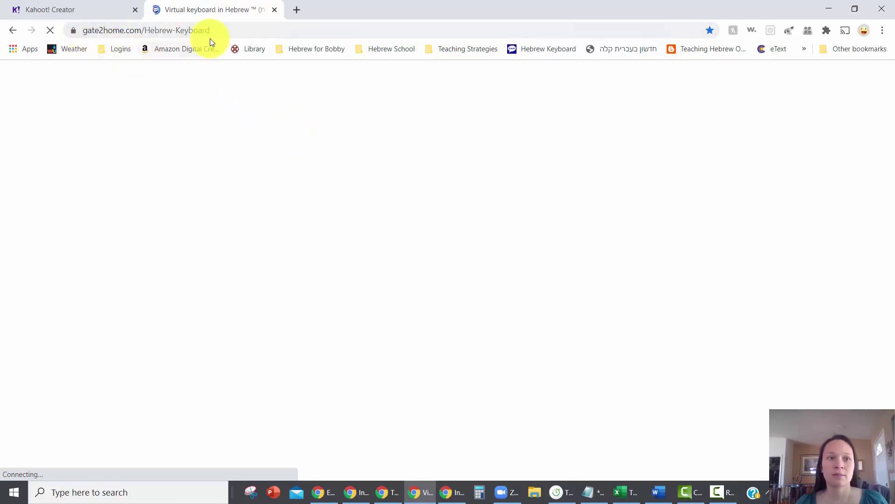
click(157, 31)
drag(157, 30, 81, 33)
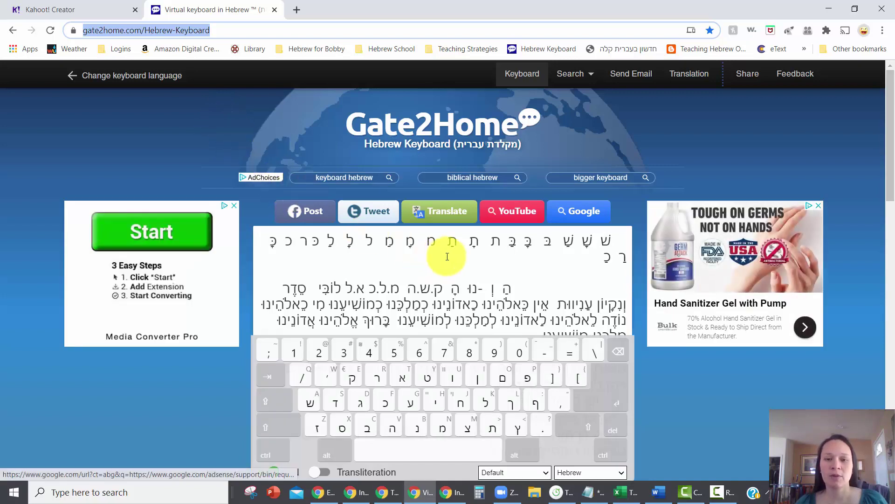
Copy the root letters "מ.ל.כ" from the saved Hebrew text on the Gate2Home page
click(396, 288)
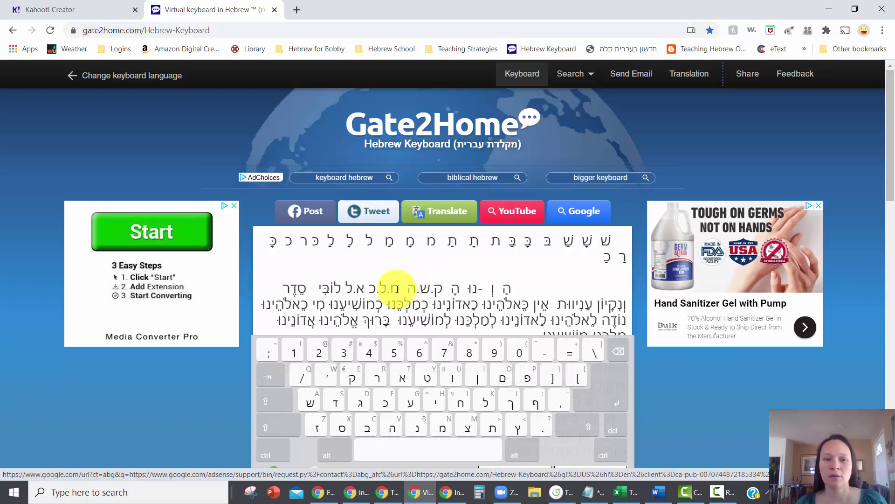
scroll(397, 286, down, 1)
scroll(396, 286, down, 2)
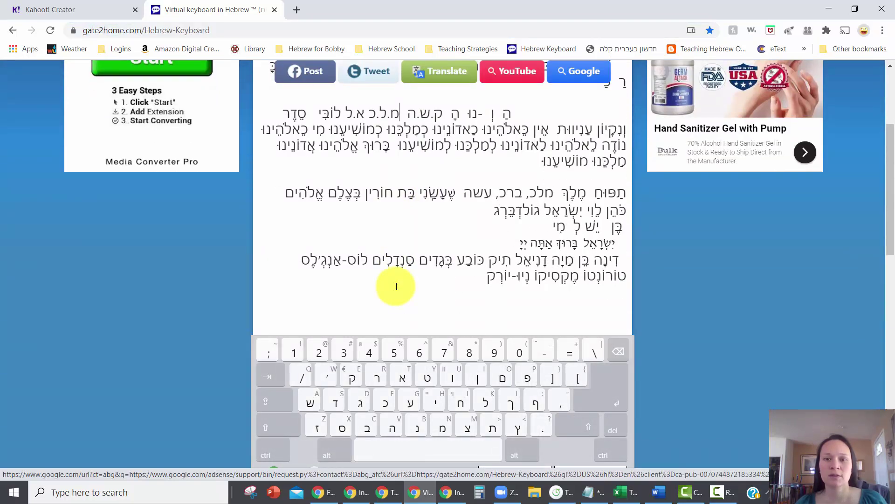
scroll(397, 286, up, 2)
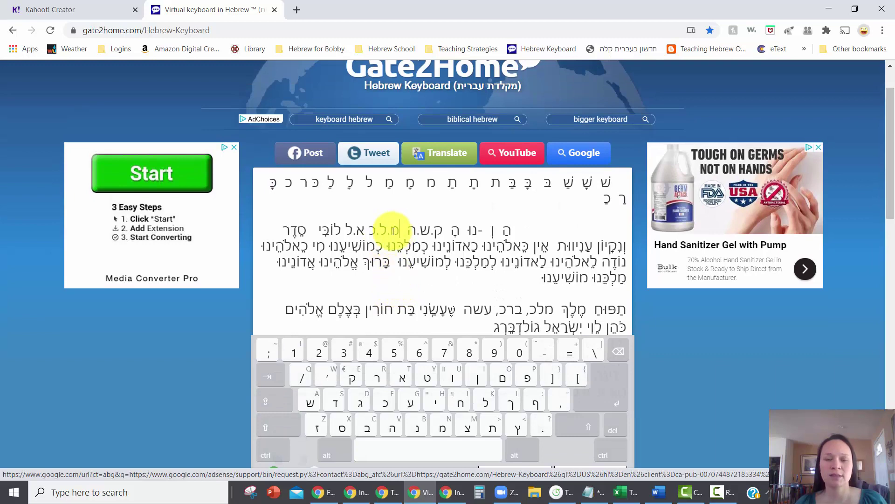
drag(399, 230, 370, 234)
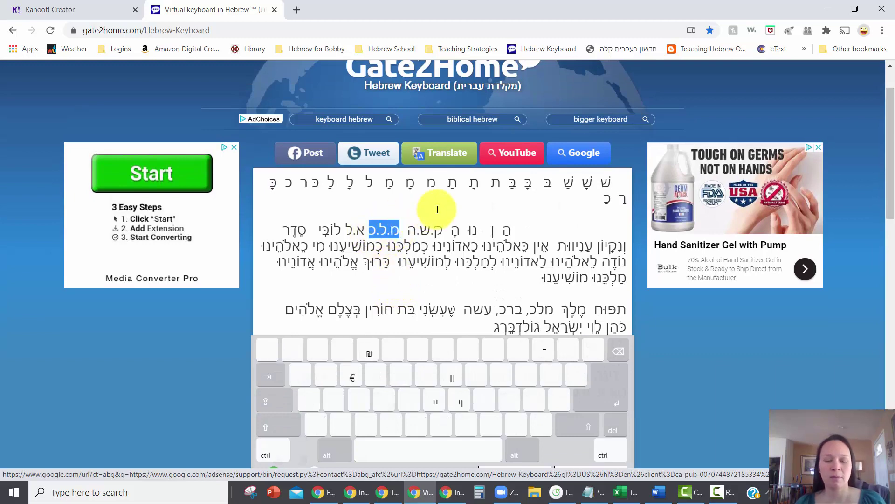
key(ctrl+c)
Return to the Kahoot! creator and enter the true-or-false question "The shoresh (root) מ.ל.כ means ruler.", pasting in the copied Hebrew letters
click(89, 11)
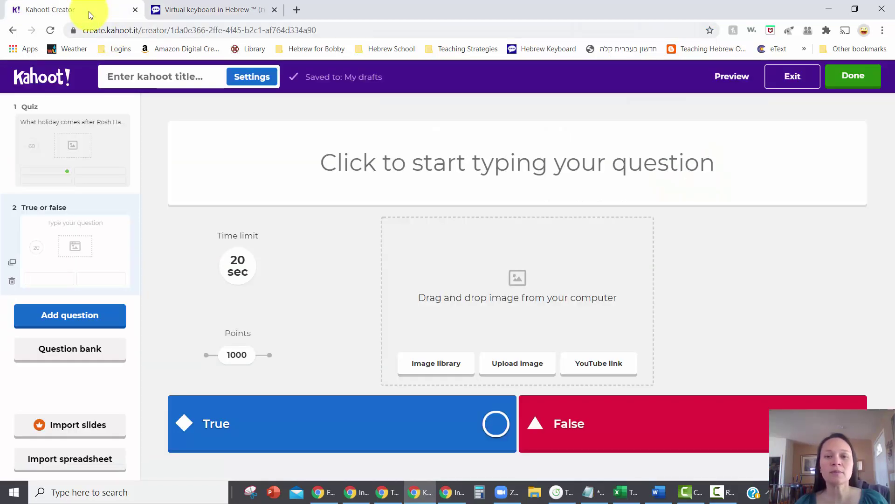
click(417, 158)
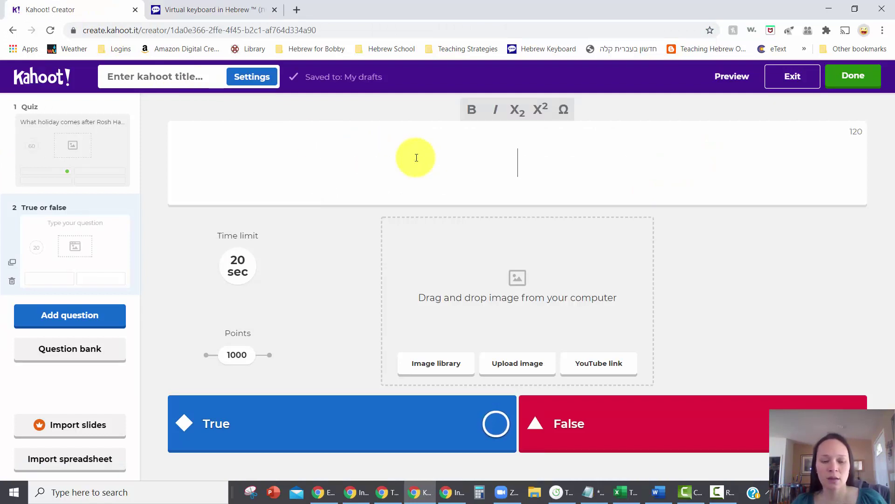
text(The shor)
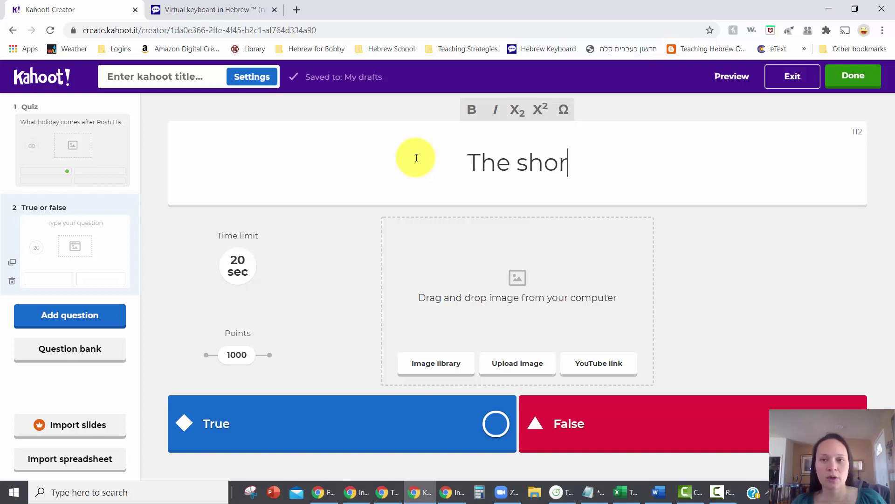
text(esh (root) מ.ל.כ)
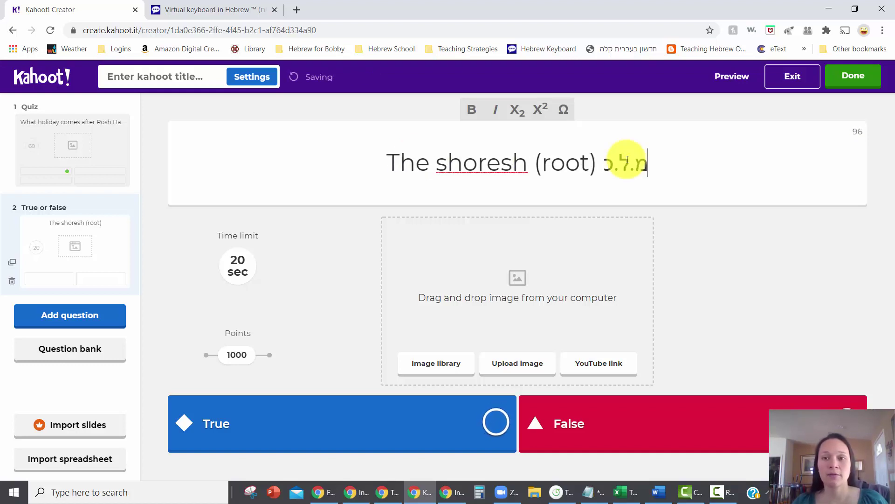
text( means )
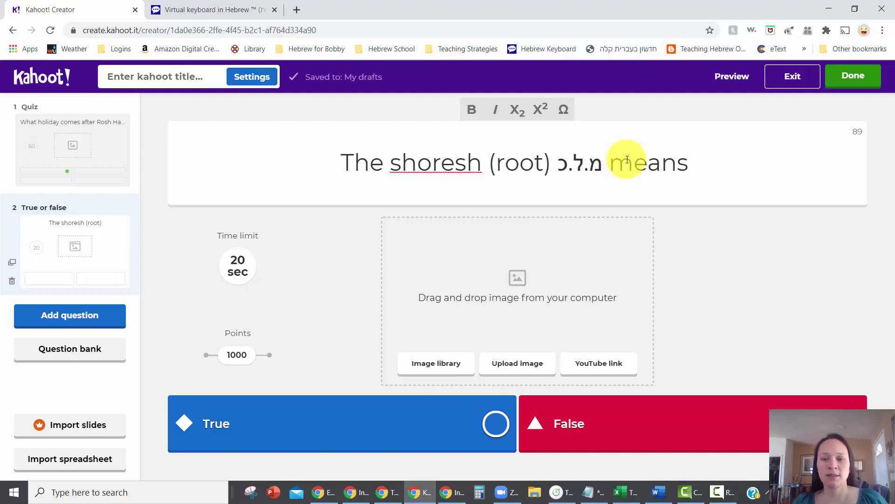
text(rul)
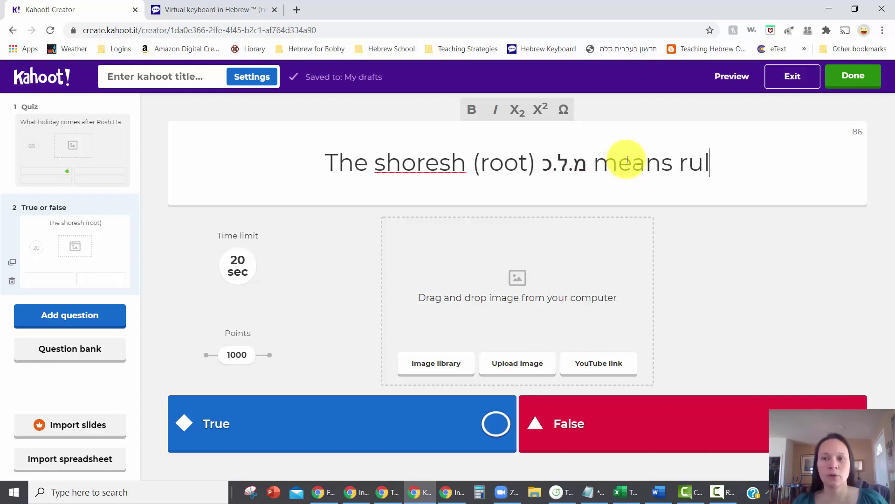
text(er.)
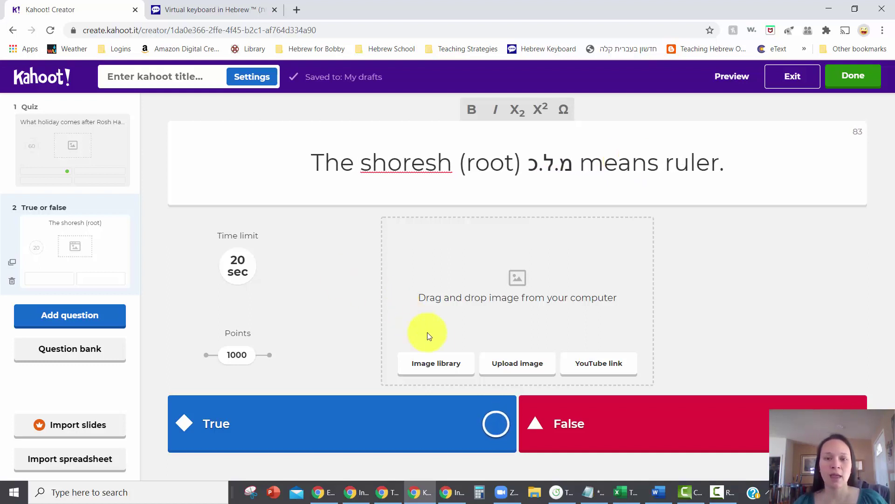
Upload the picture Melech.PNG from the Kahoot folder as the true-or-false question's image
click(503, 368)
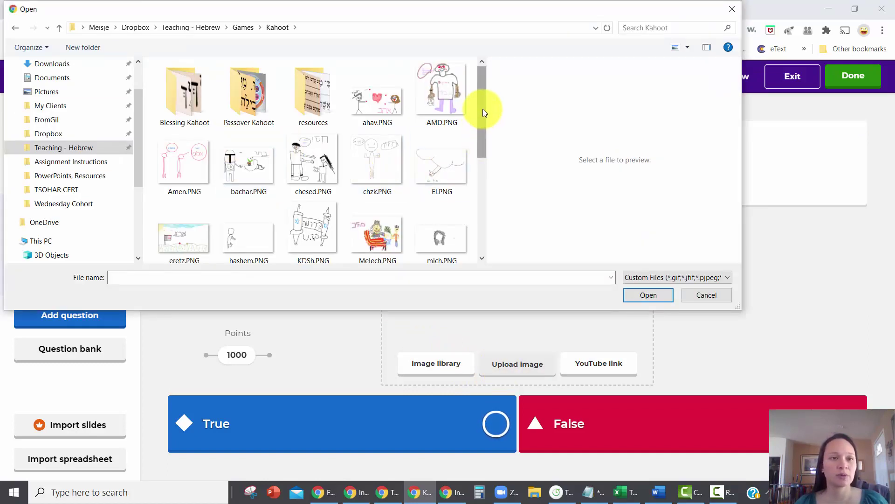
drag(483, 109, 481, 145)
click(377, 164)
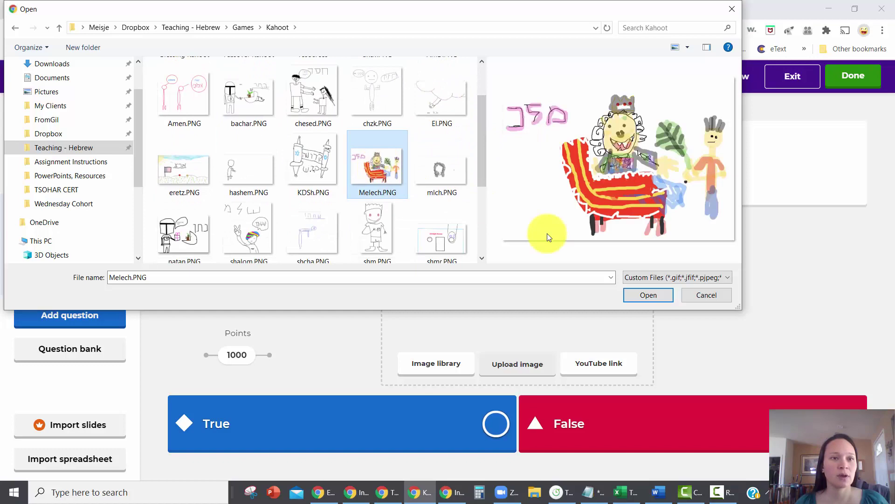
click(648, 294)
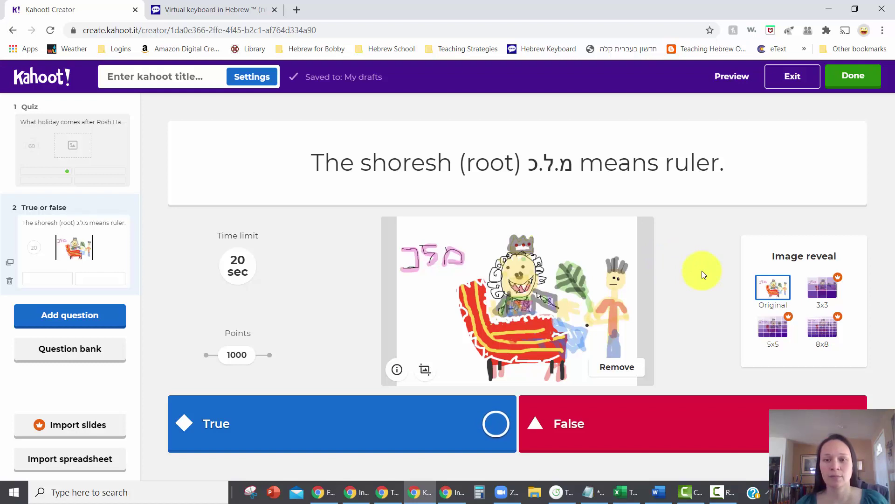
Mark True as the correct answer and set the question's time limit to 60 seconds
click(497, 426)
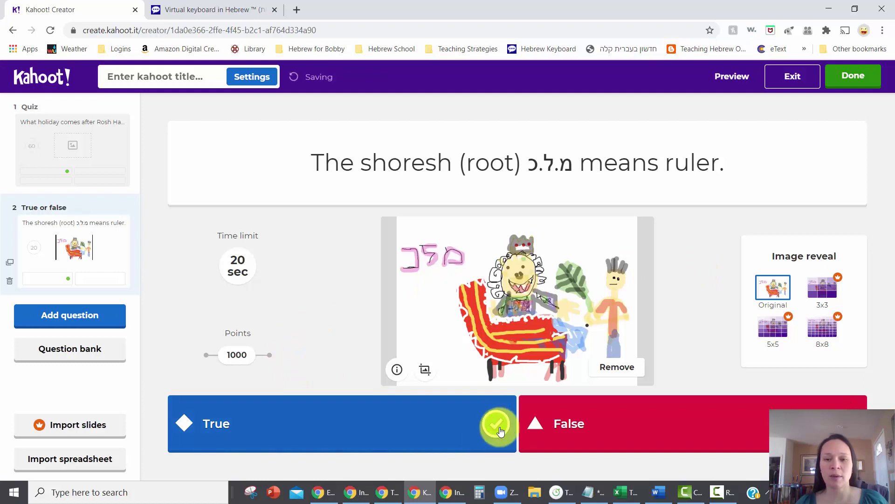
click(240, 267)
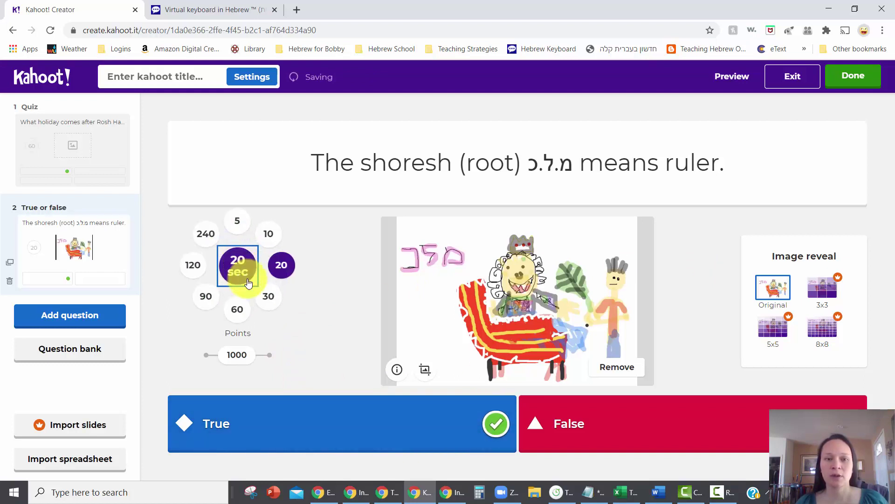
click(237, 309)
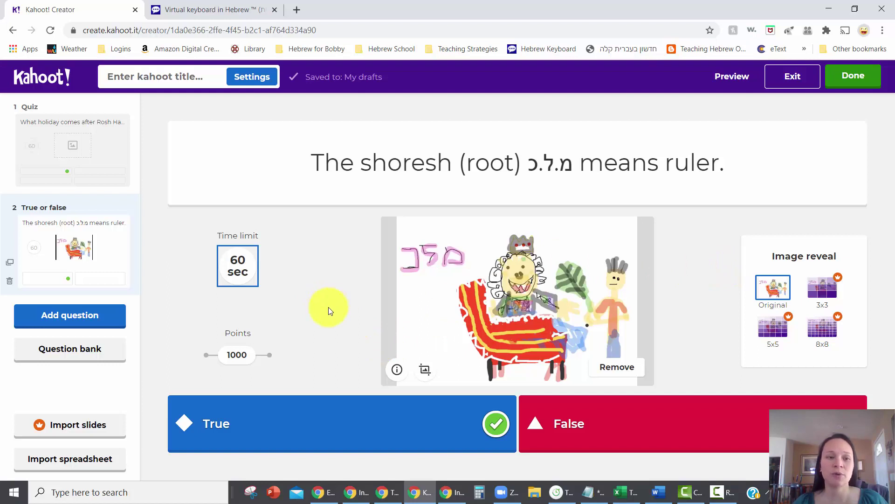
Add a third question of type Quiz with the text "What does the shoresh (root) מ.ל.כ mean?"
click(72, 322)
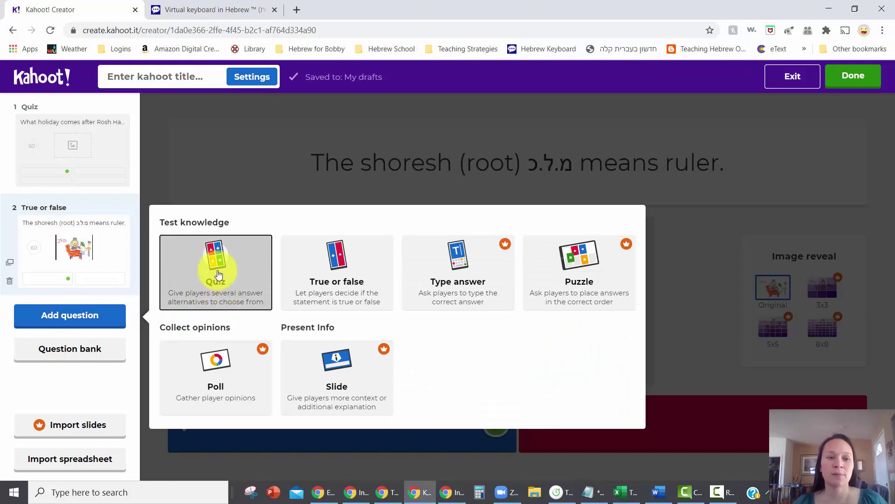
click(218, 273)
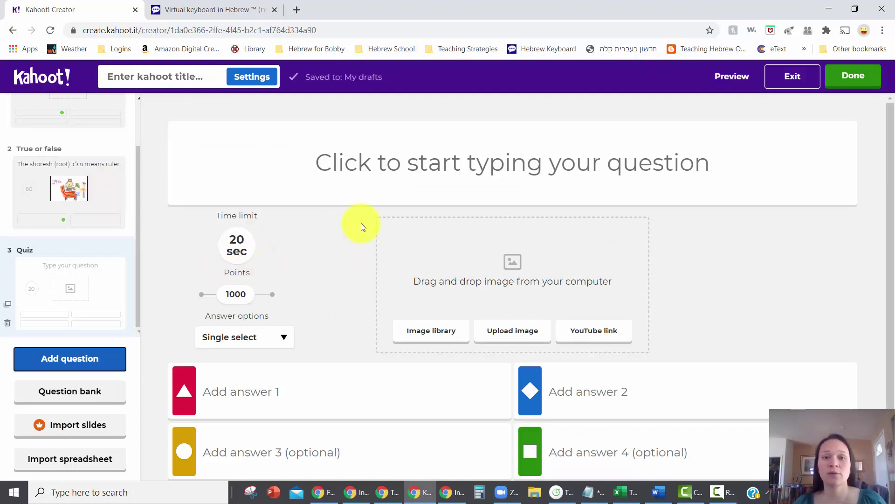
click(355, 173)
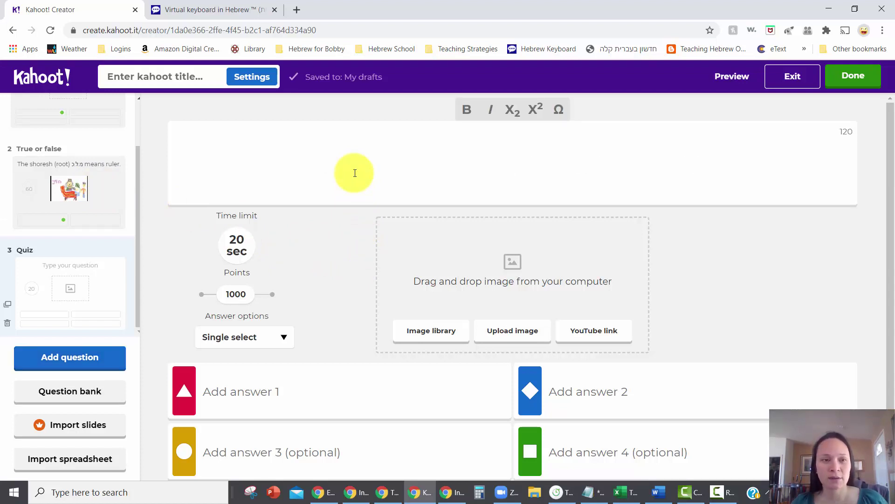
text(What does the shor)
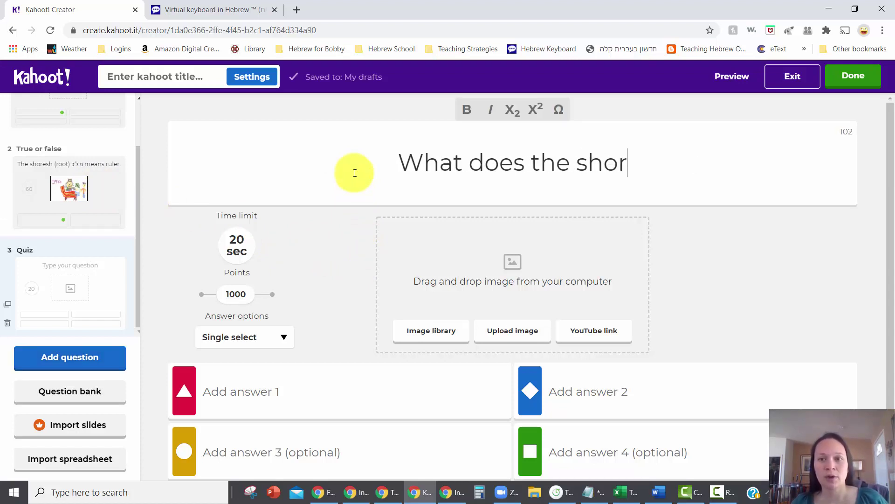
text(esh (root))
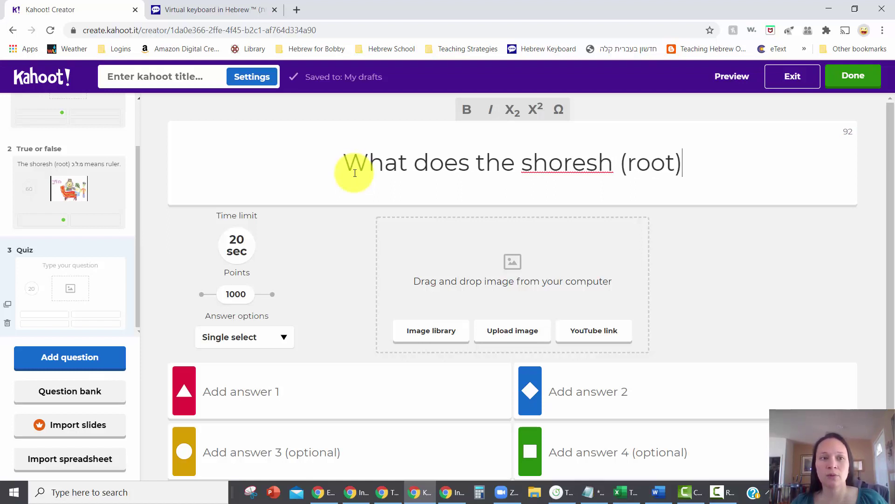
text(מ.ל.כ)
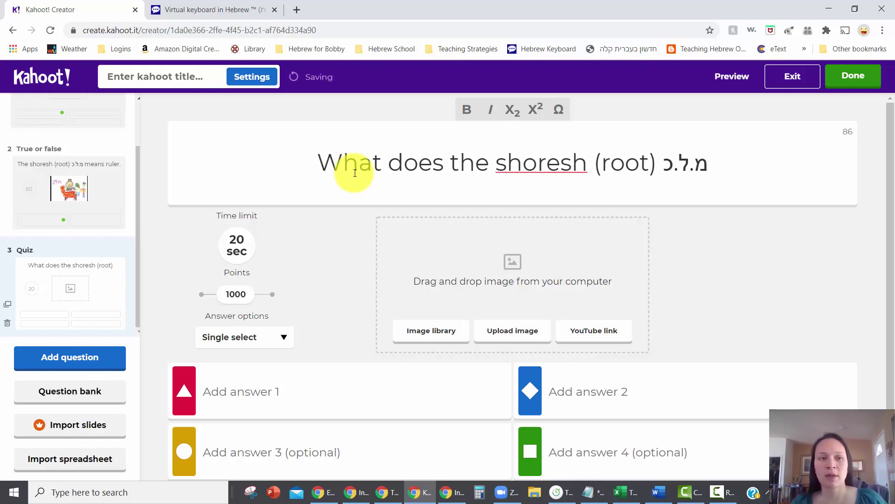
text(mean?)
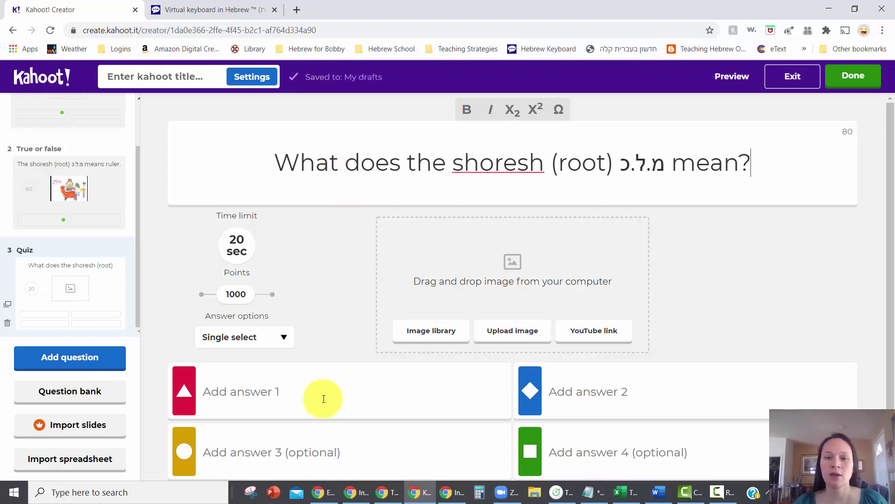
Upload Melech.PNG as the third question's image and set its time limit to 60 seconds
click(503, 336)
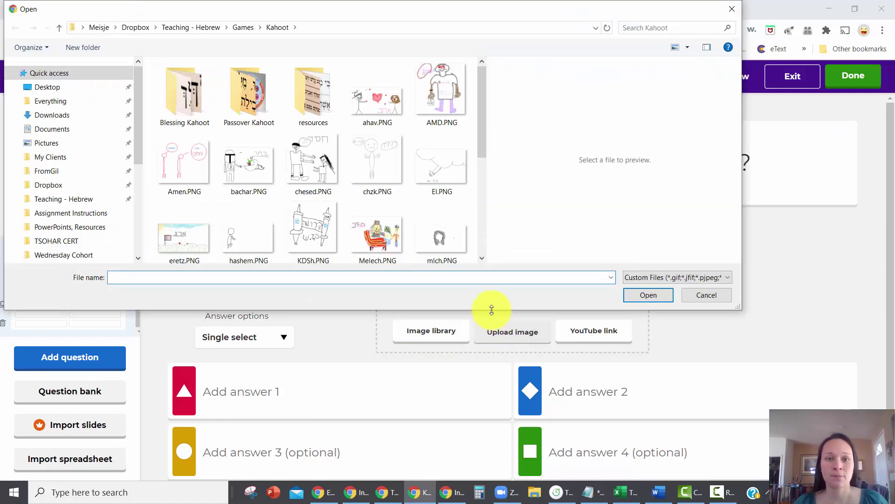
click(400, 233)
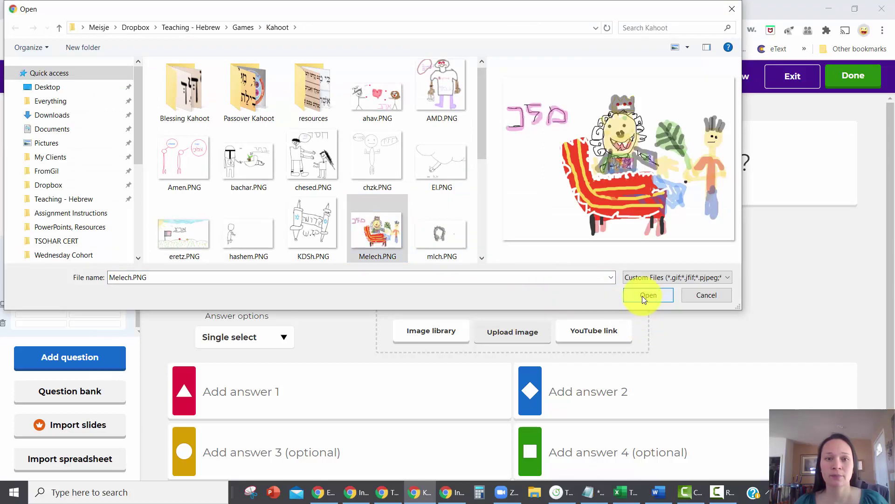
click(642, 296)
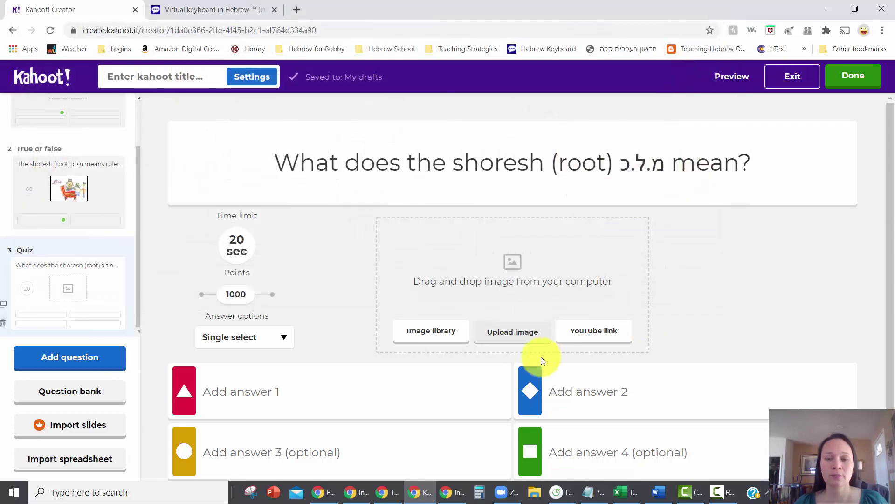
click(238, 246)
click(236, 289)
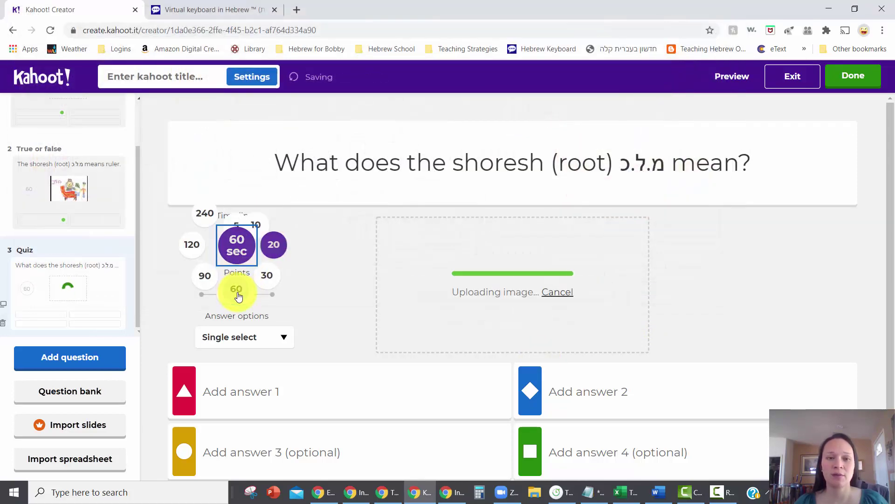
Enter "Ruler" as answer 2 of the third question and mark it as correct
scroll(885, 182, down, 1)
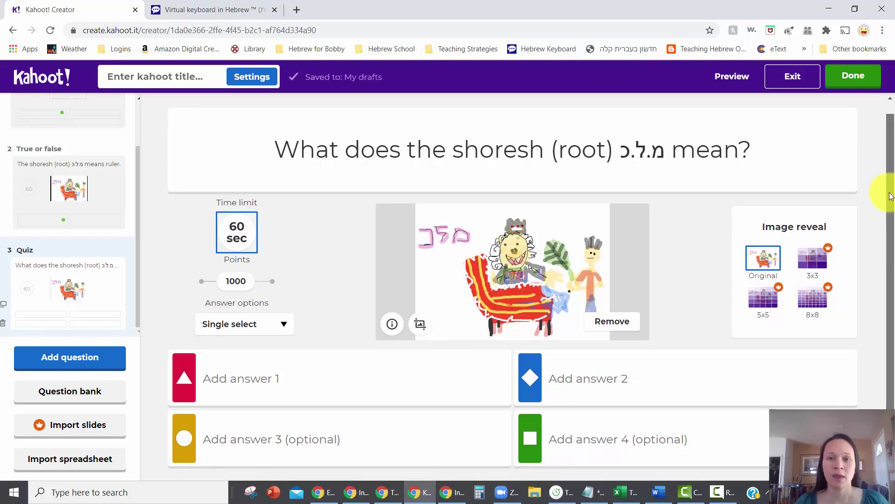
click(364, 373)
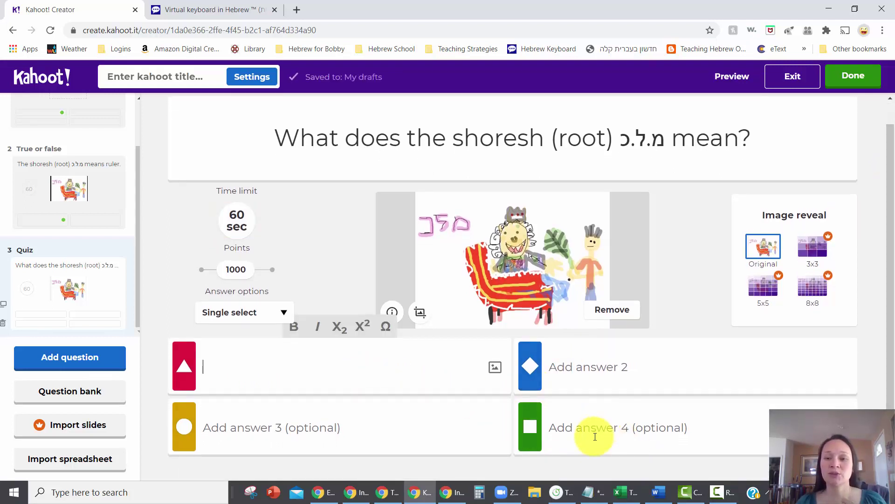
click(581, 369)
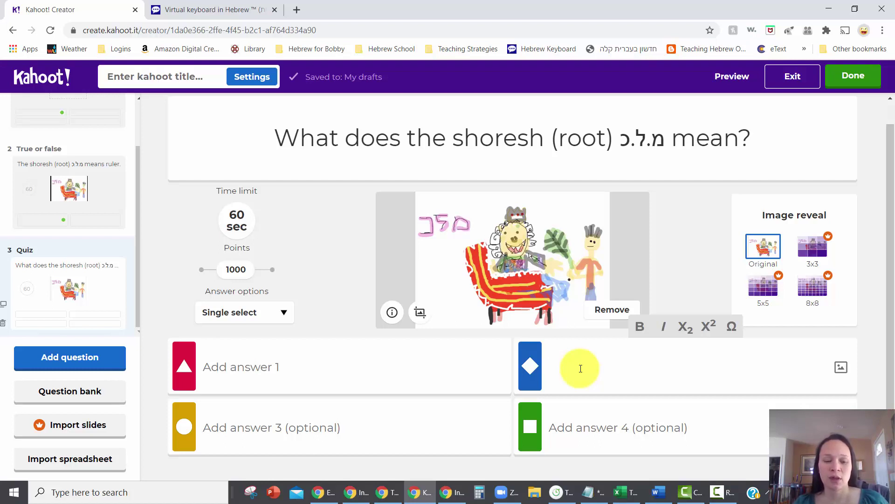
text(Ruler)
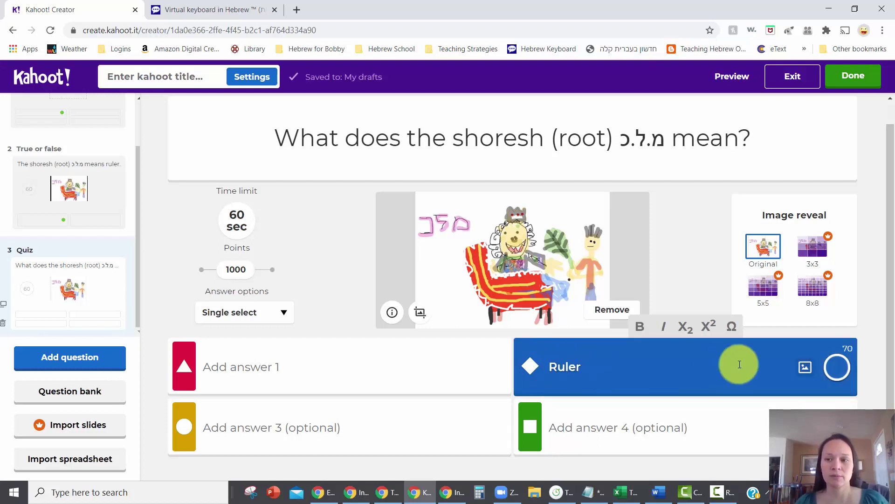
click(836, 369)
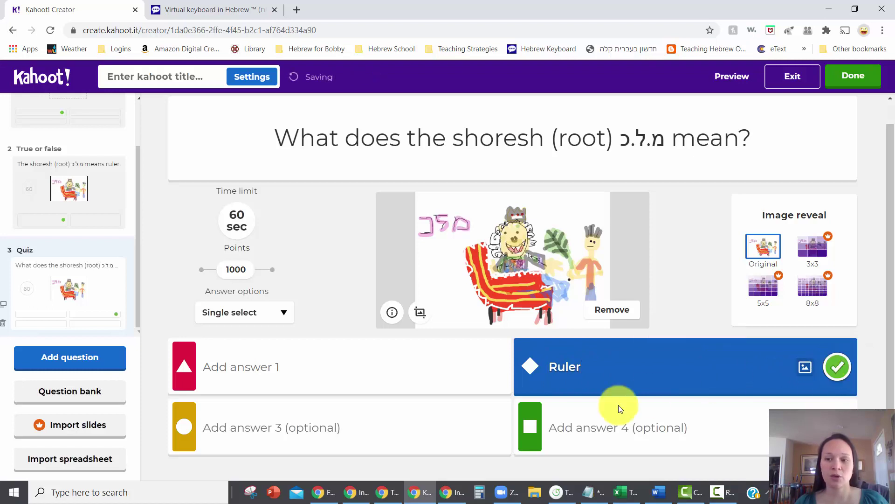
Fill in the third question's remaining choices: "Leader" as answer 1, "Serve" as answer 3 and "Recline" as answer 4
click(270, 370)
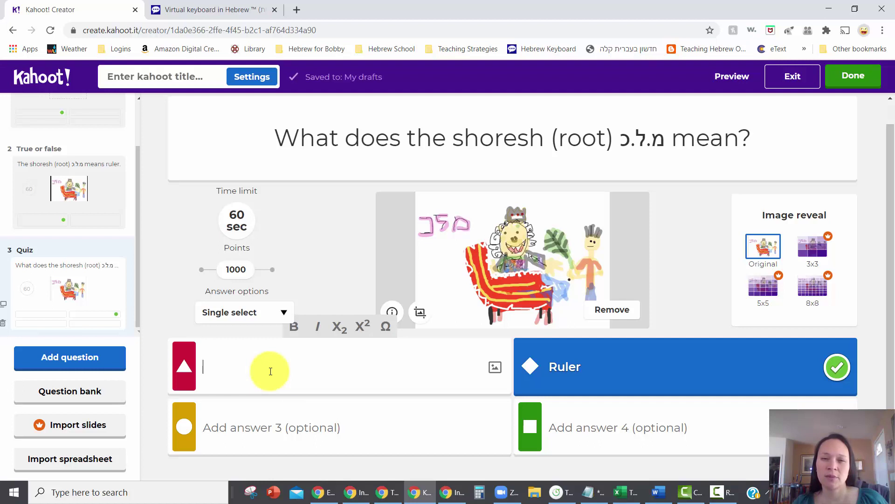
text(Leader)
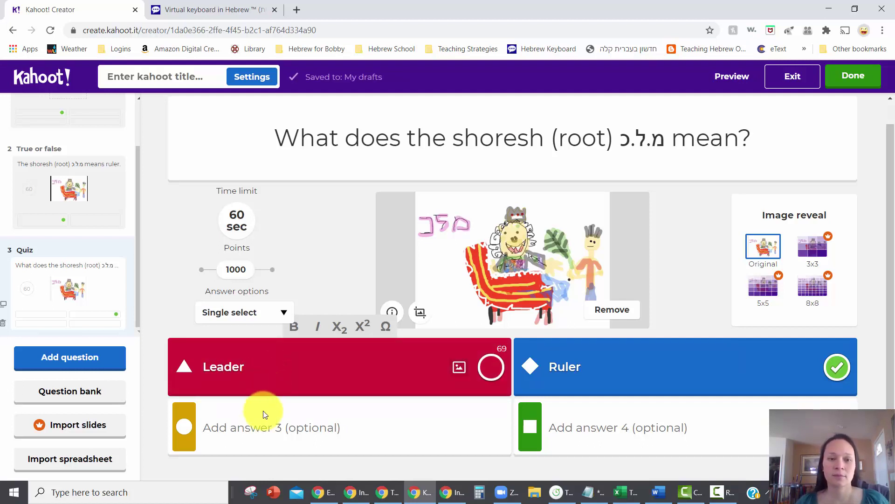
click(244, 427)
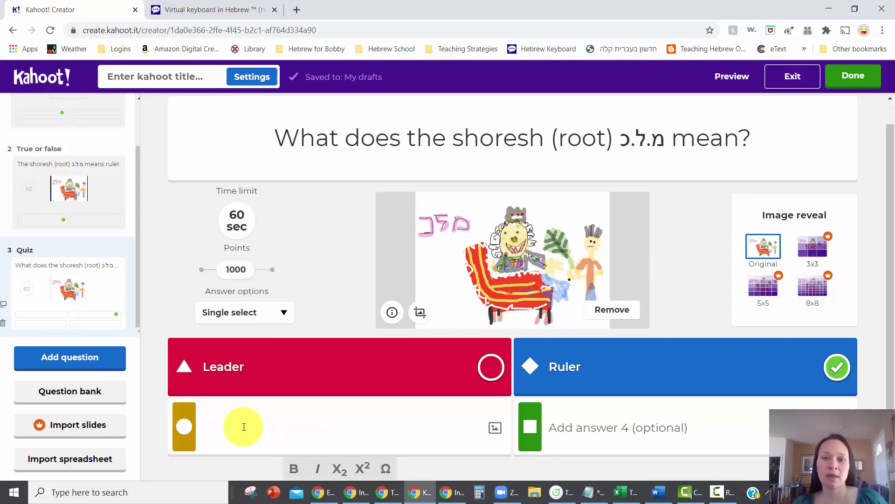
text(Serve)
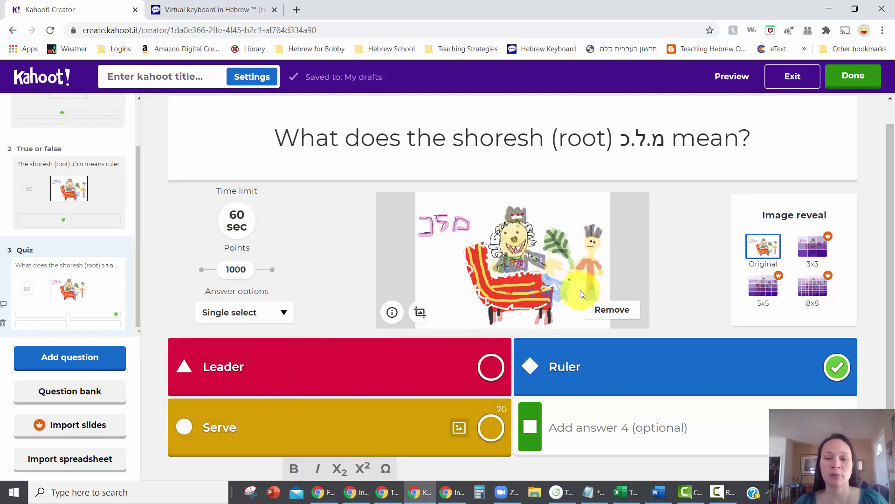
click(566, 425)
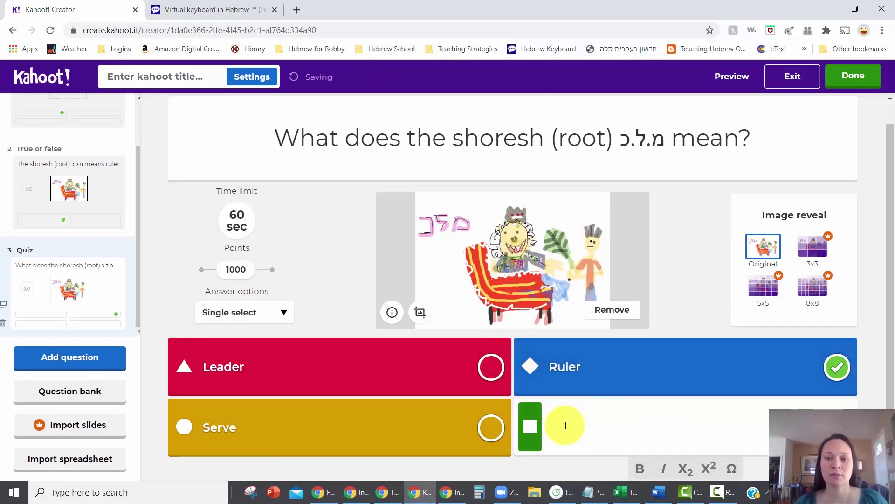
text(Recline)
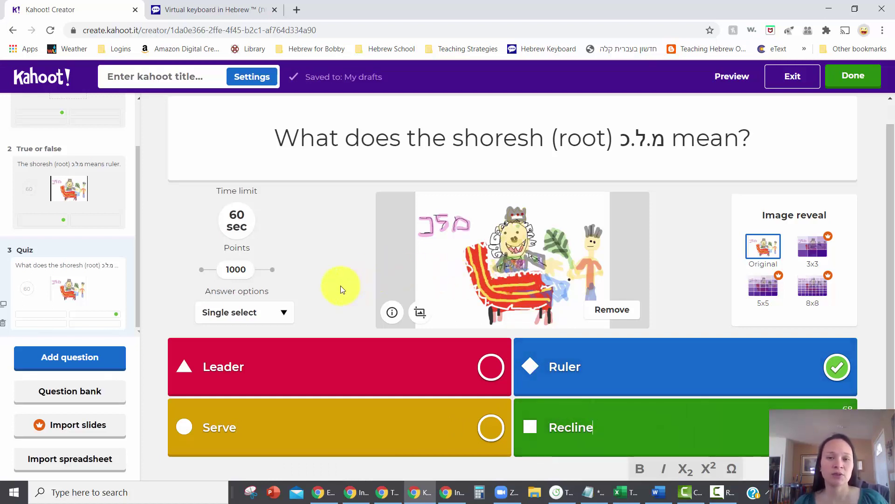
Add a fourth question of type Quiz reading "Which of these objects is only used on Hanukkah?" with a 60-second time limit
click(87, 364)
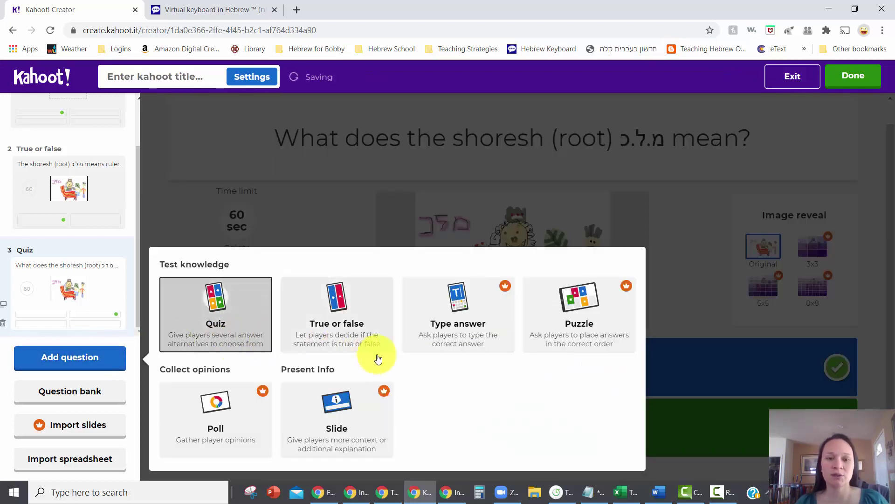
click(214, 303)
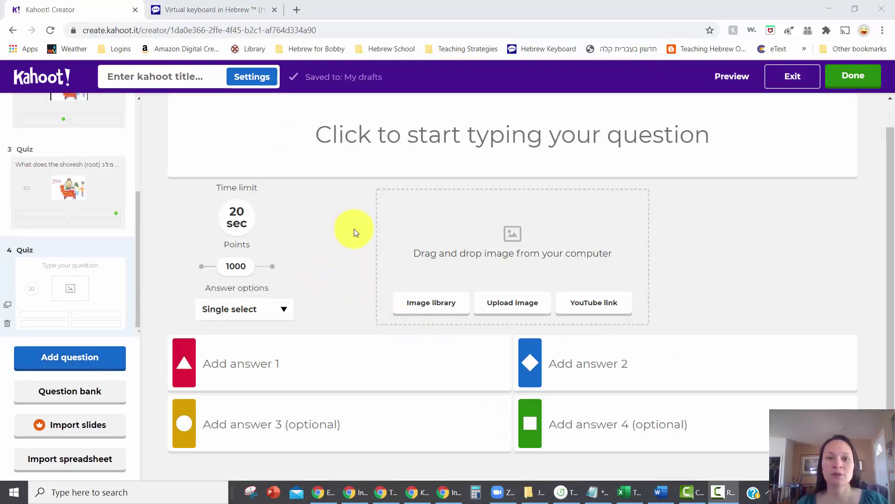
click(418, 141)
text(W)
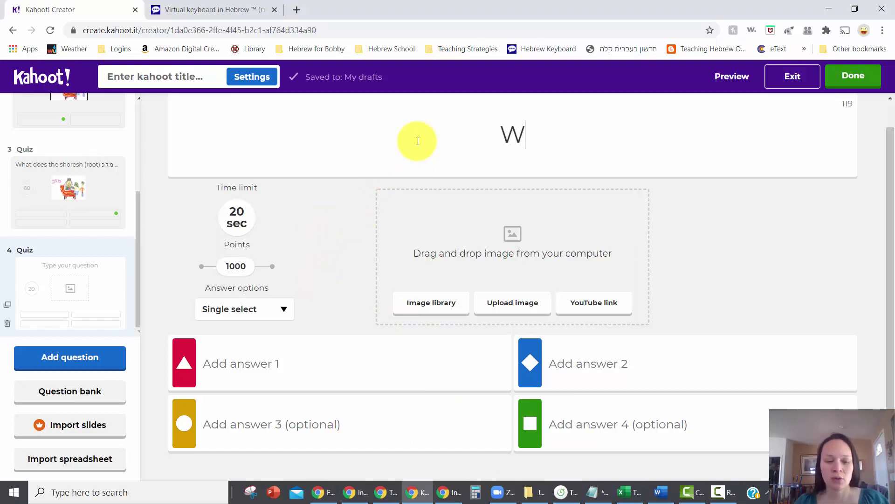
text(hich of these )
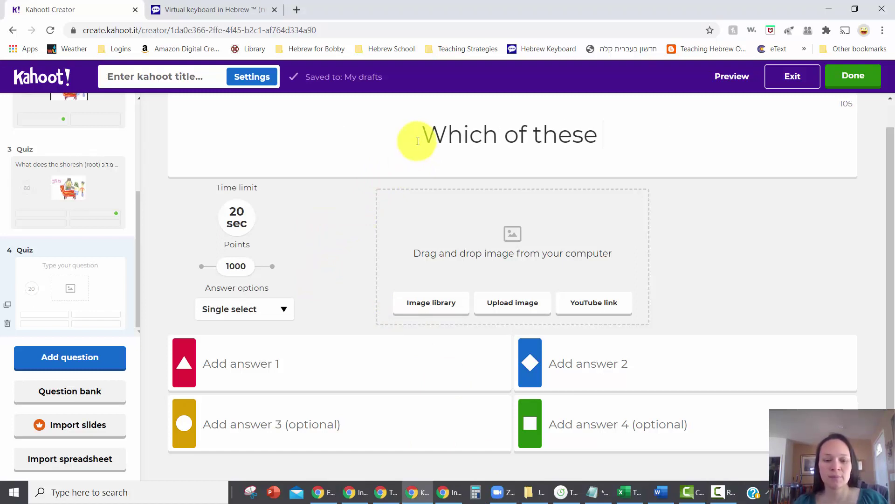
text(objects is on)
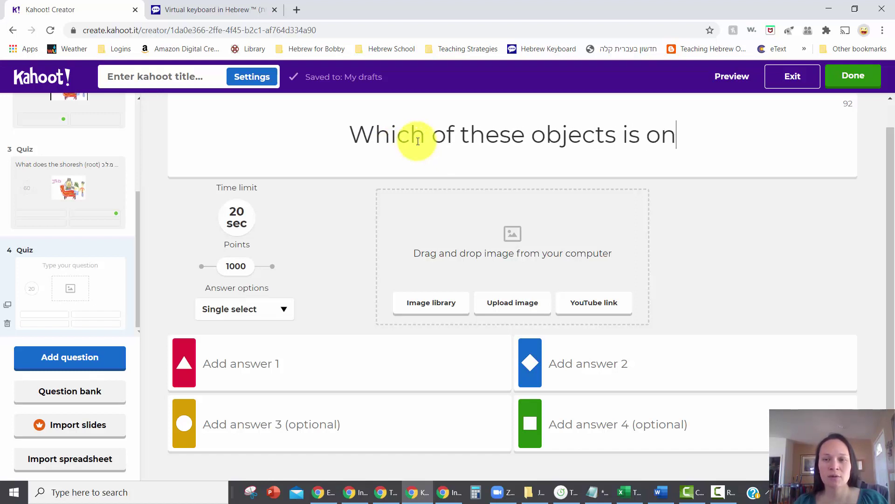
text(ly used on Hanu)
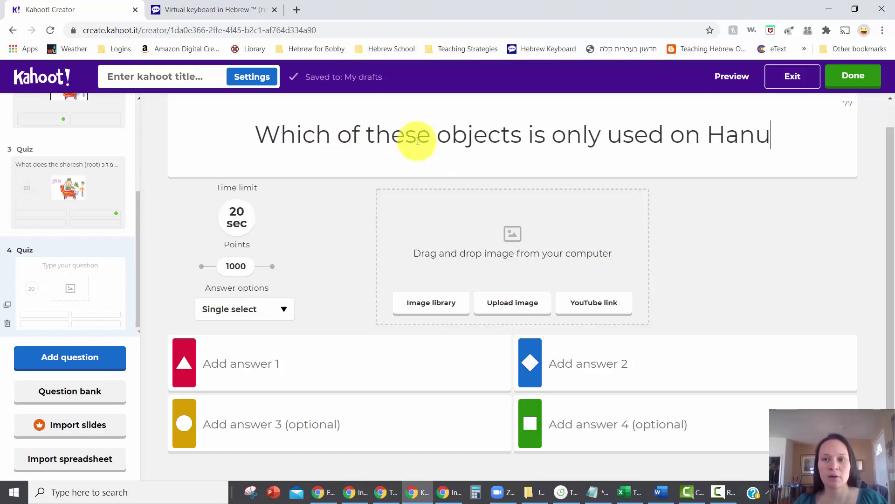
text(kkah?)
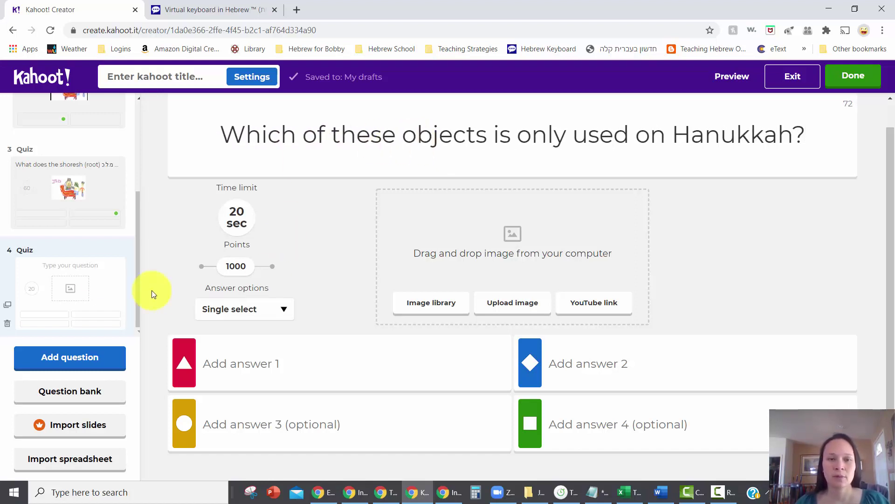
click(229, 221)
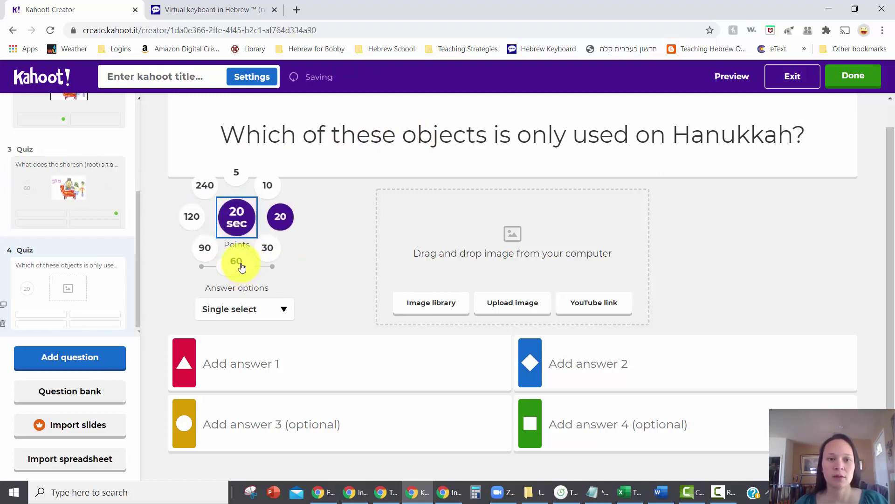
click(237, 262)
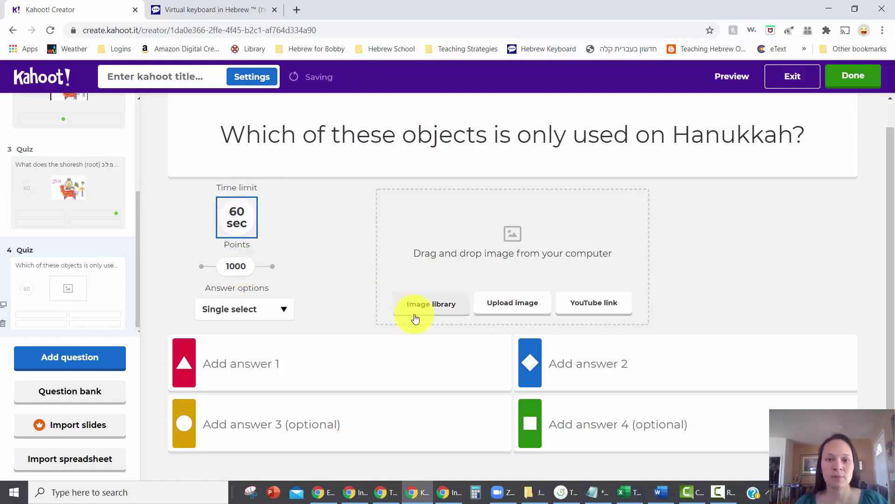
Upload 1-Star.jpg from the Jewish Assets folder as the image for answer 1 of the Hanukkah question
click(207, 367)
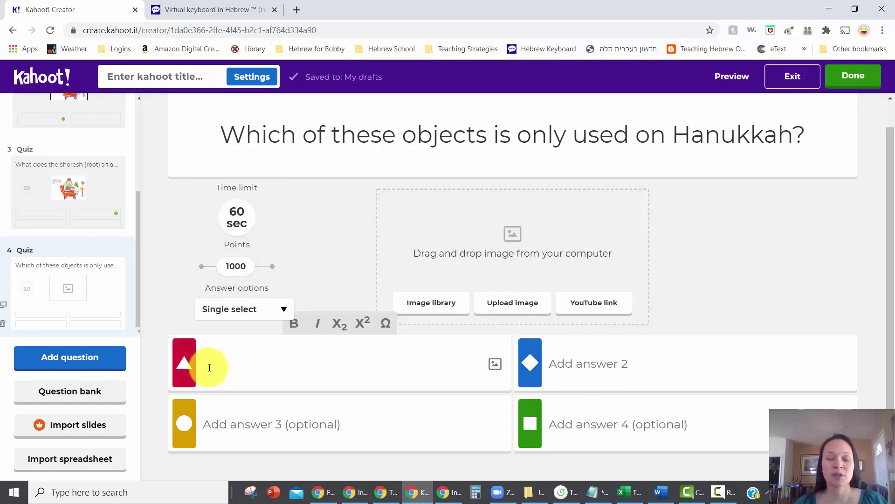
click(495, 366)
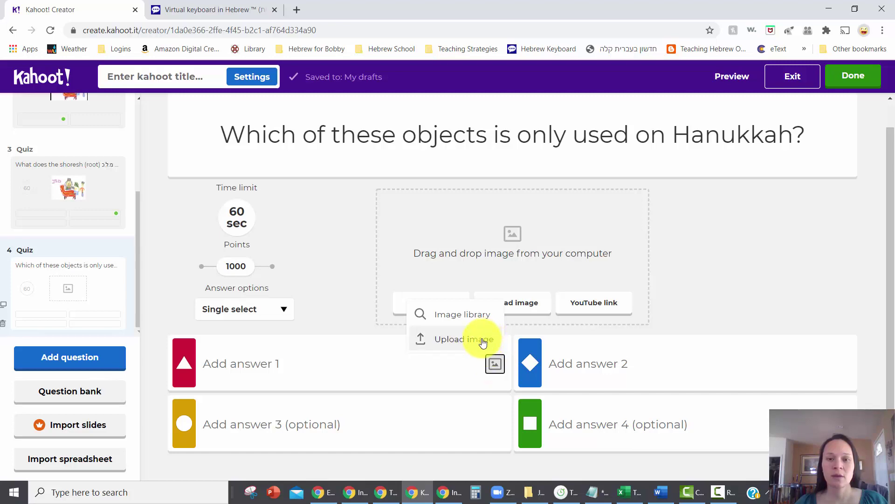
click(483, 341)
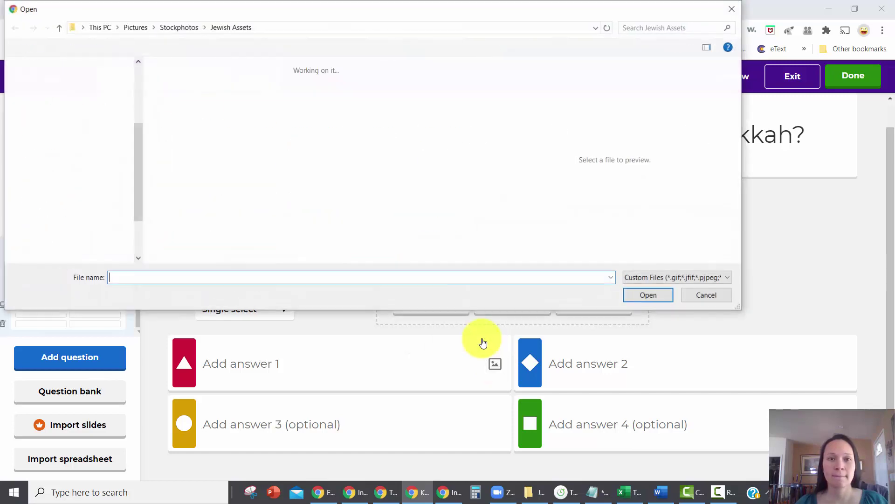
click(248, 96)
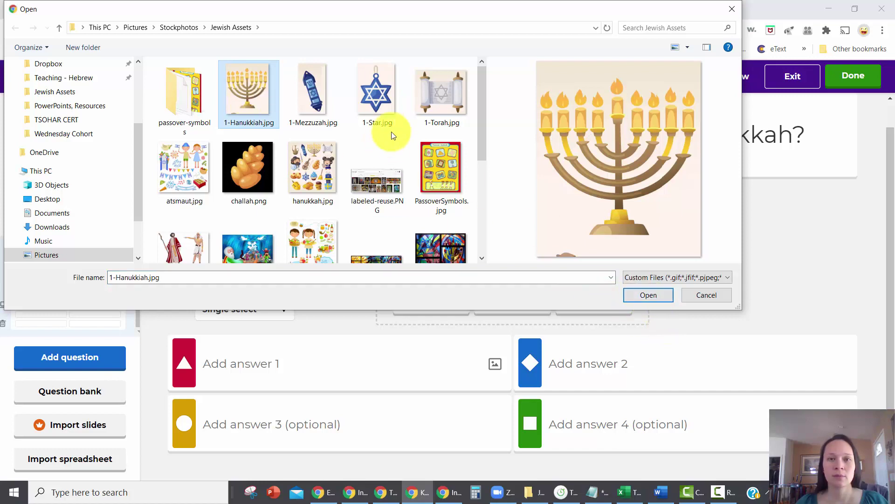
click(379, 108)
click(641, 297)
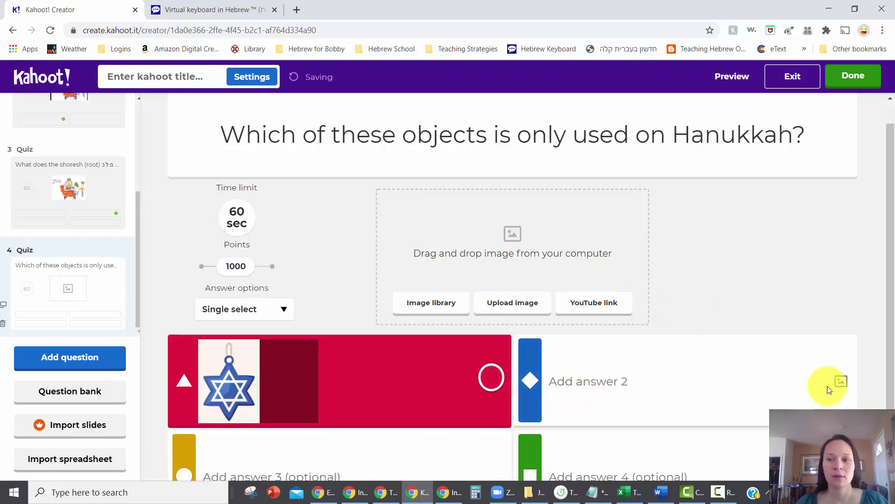
Upload 1-Torah.jpg as the image for answer 2 of the Hanukkah question
click(840, 381)
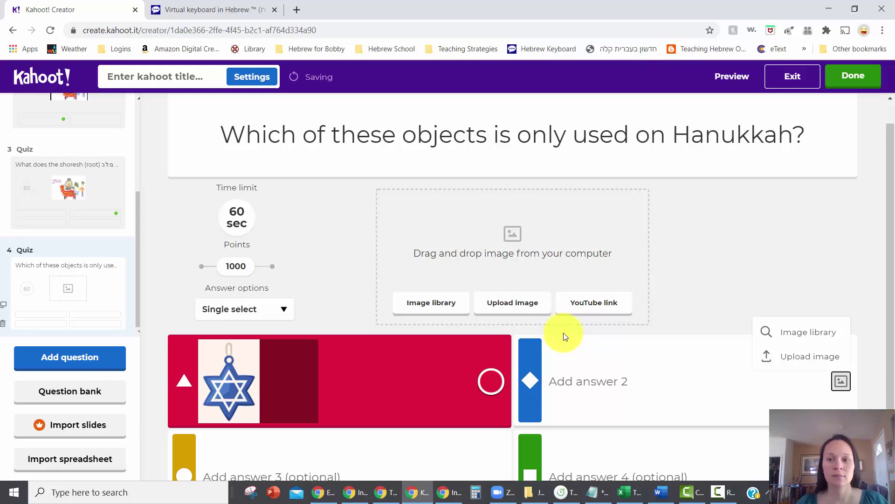
click(799, 359)
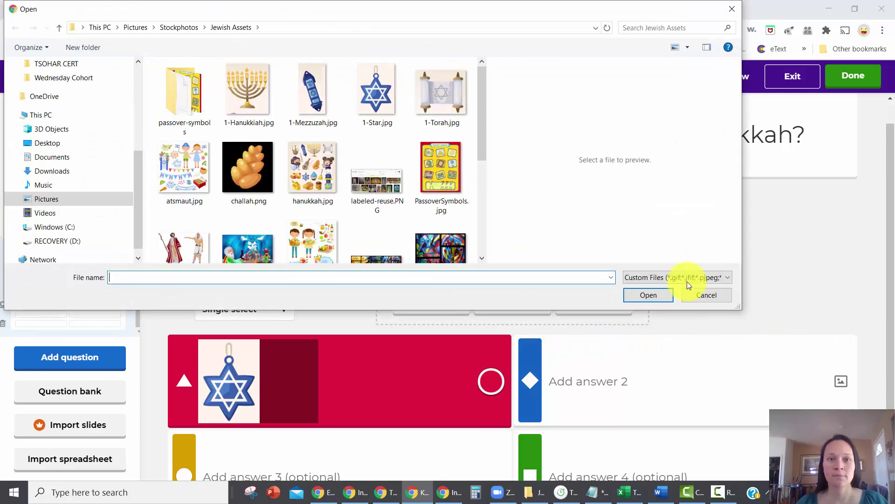
click(434, 91)
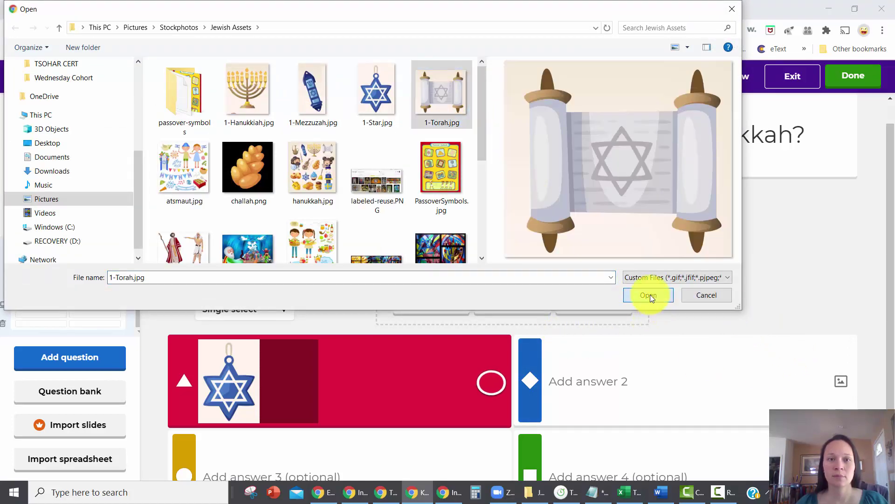
click(648, 295)
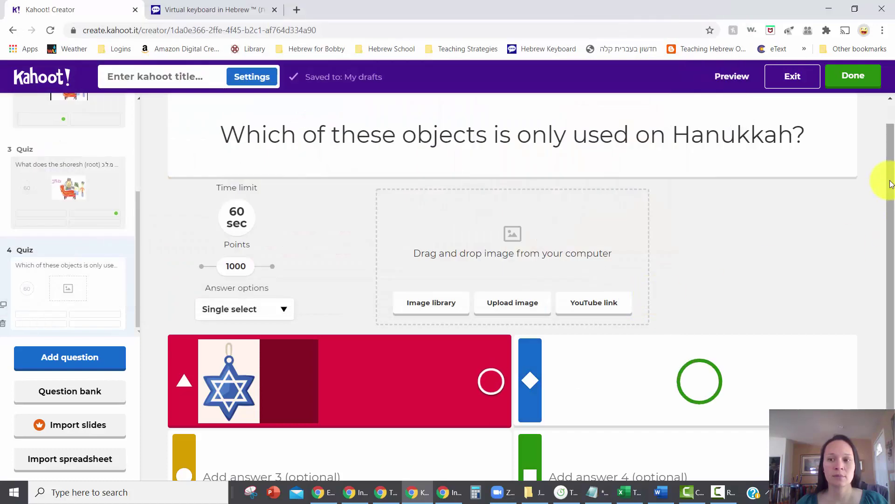
Upload 1-Mezzuzah.jpg as the image for answer 3 of the Hanukkah question
scroll(882, 182, down, 2)
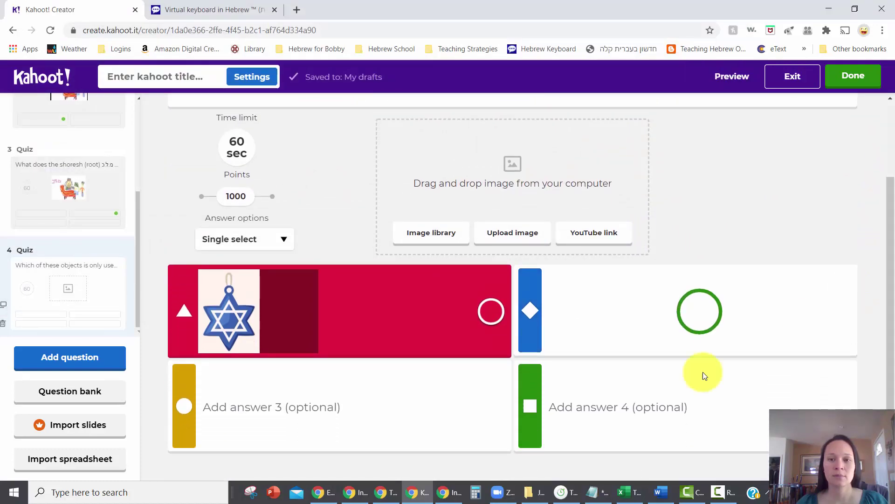
click(494, 413)
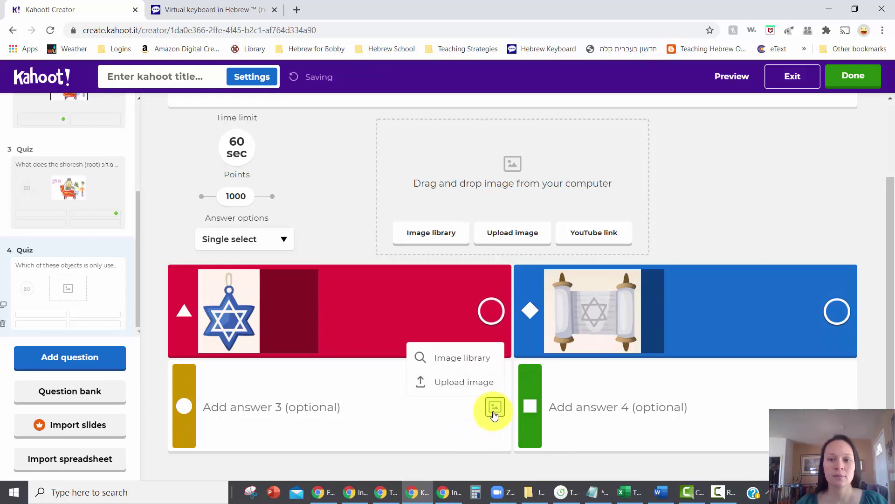
click(456, 384)
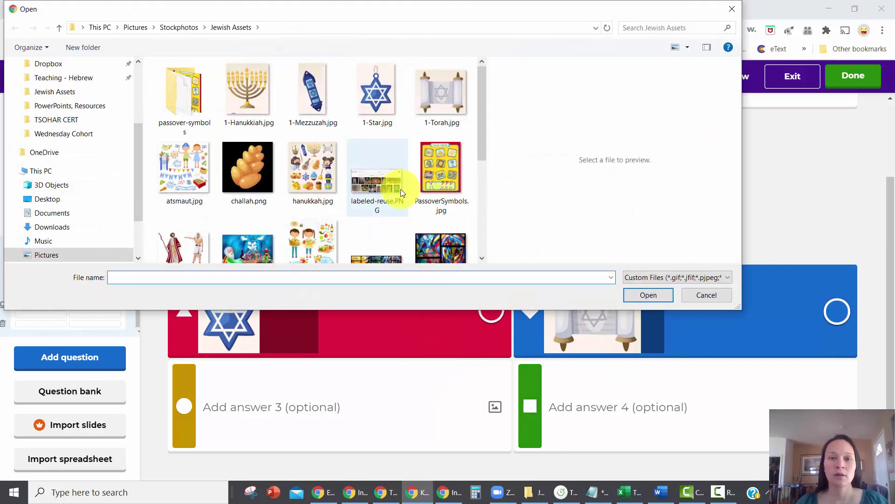
click(315, 101)
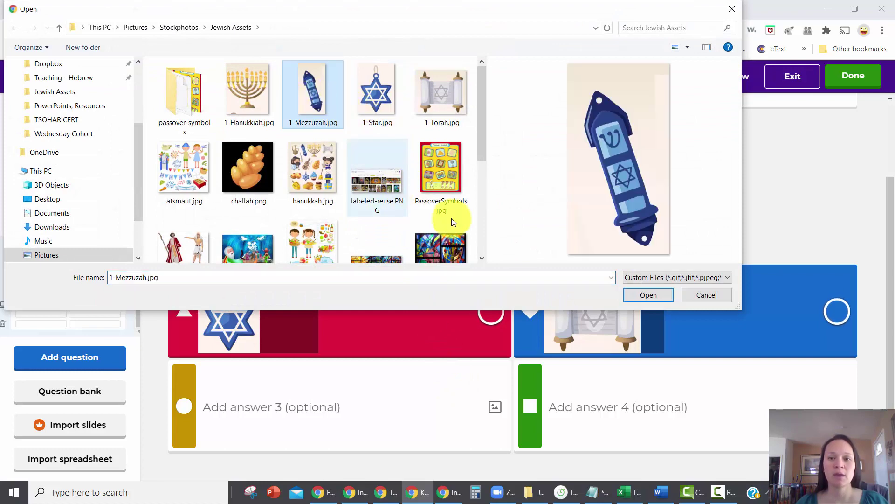
click(648, 296)
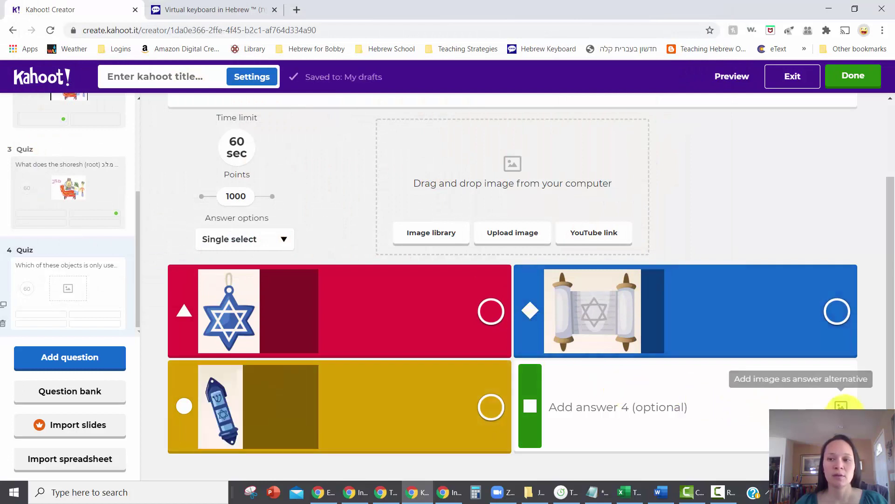
Upload 1-Hanukkiah.jpg as the image for answer 4 of the Hanukkah question and mark that answer as correct
click(842, 404)
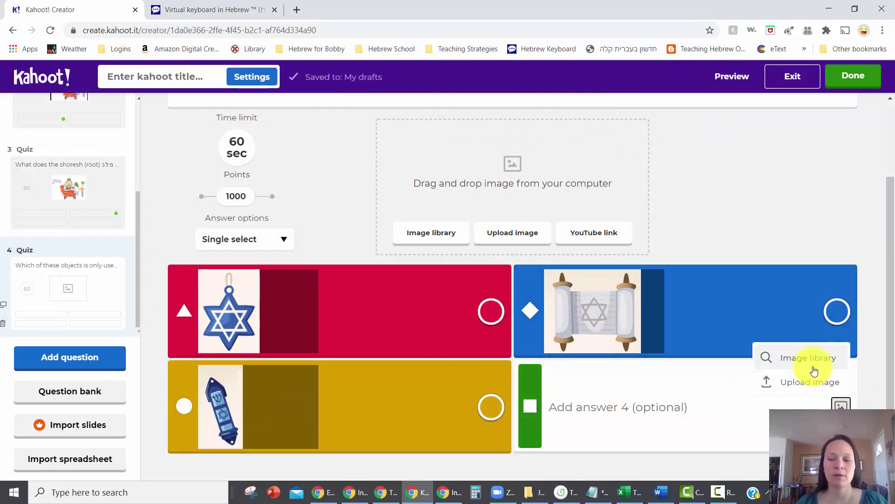
click(803, 383)
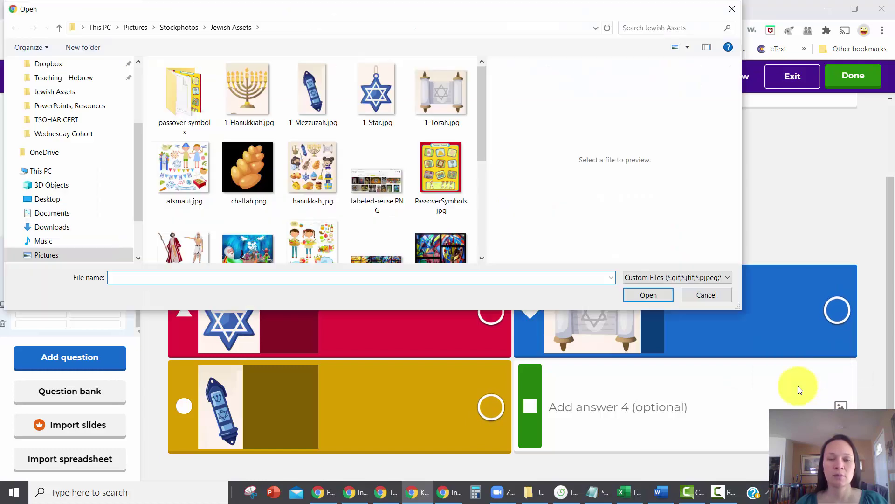
click(248, 93)
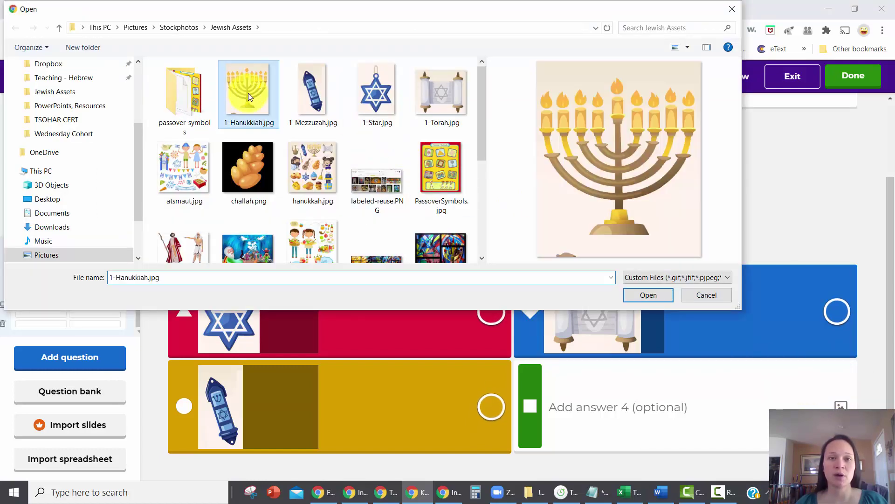
click(648, 296)
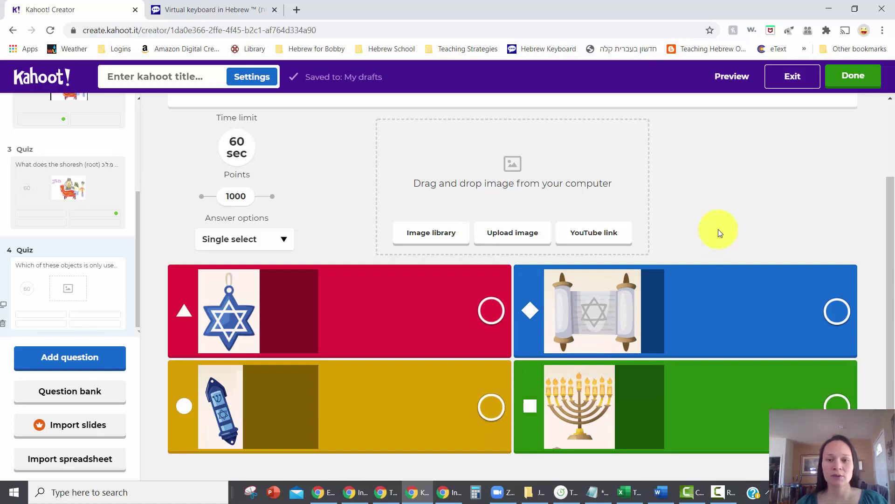
click(838, 404)
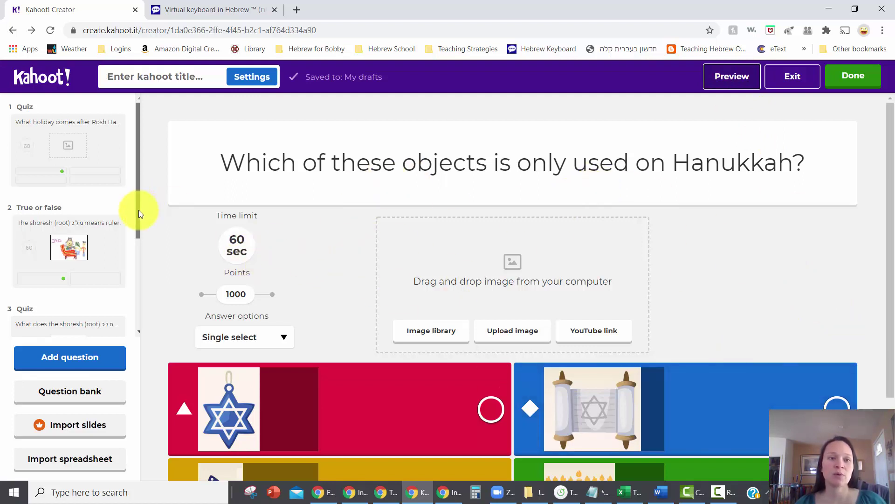
scroll(135, 295, down, 4)
scroll(125, 161, up, 4)
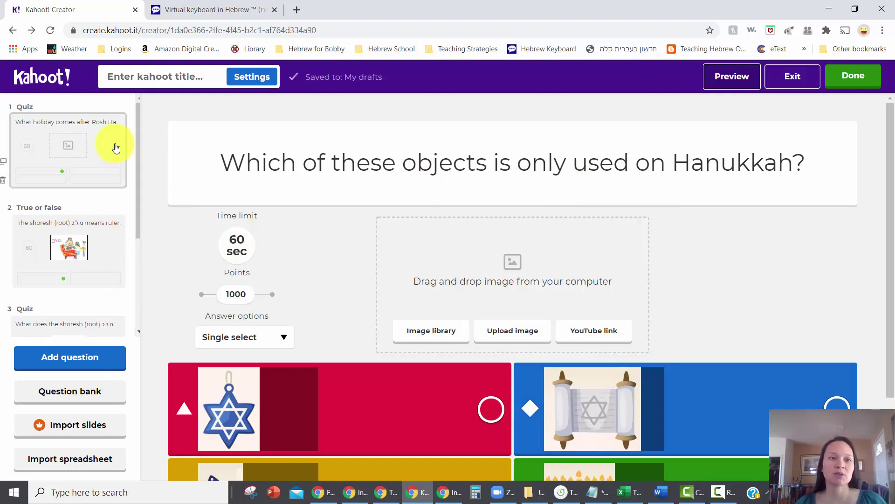
Preview the kahoot from the Rosh Hashanah question through all four questions, and exit the preview after the Hanukkah question
click(115, 146)
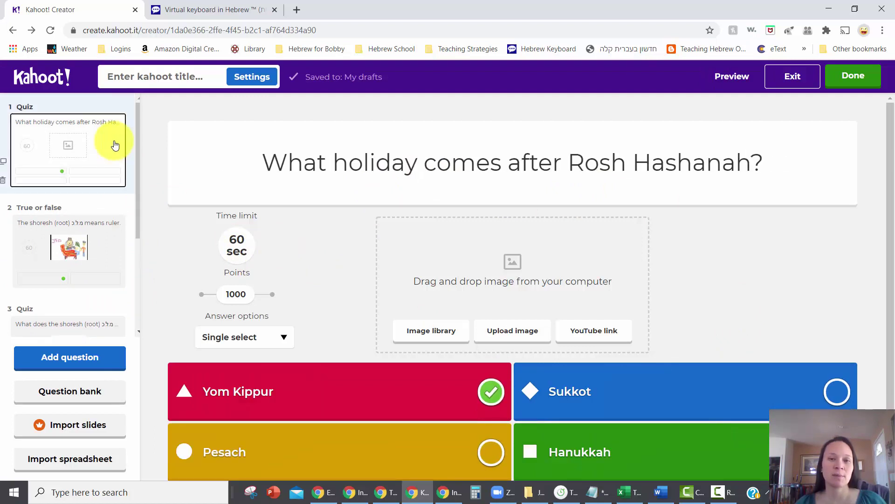
click(738, 84)
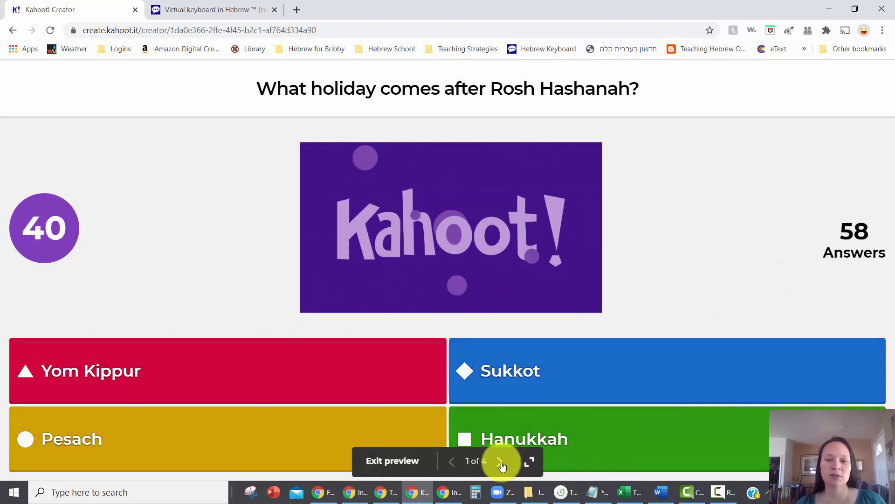
click(502, 464)
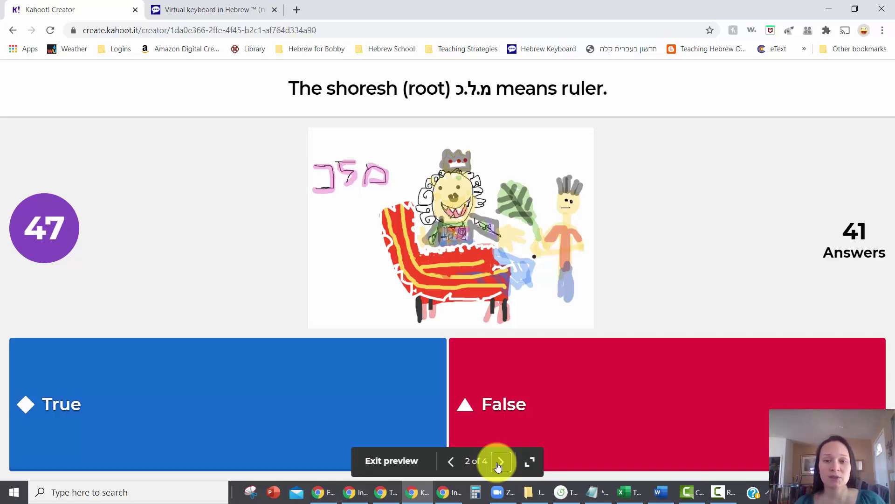
click(500, 461)
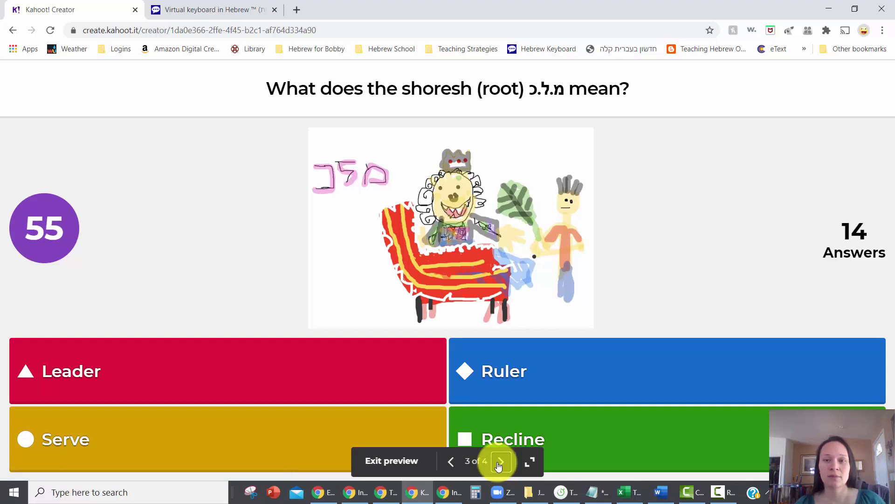
click(500, 461)
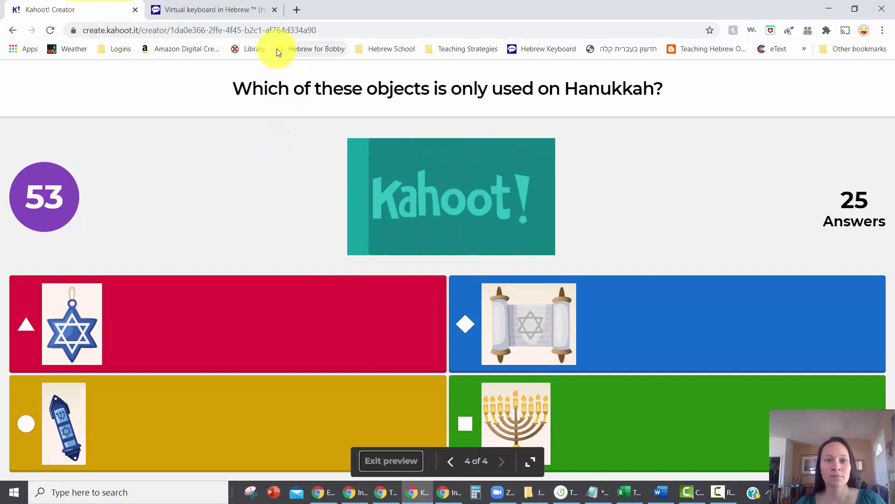
click(389, 461)
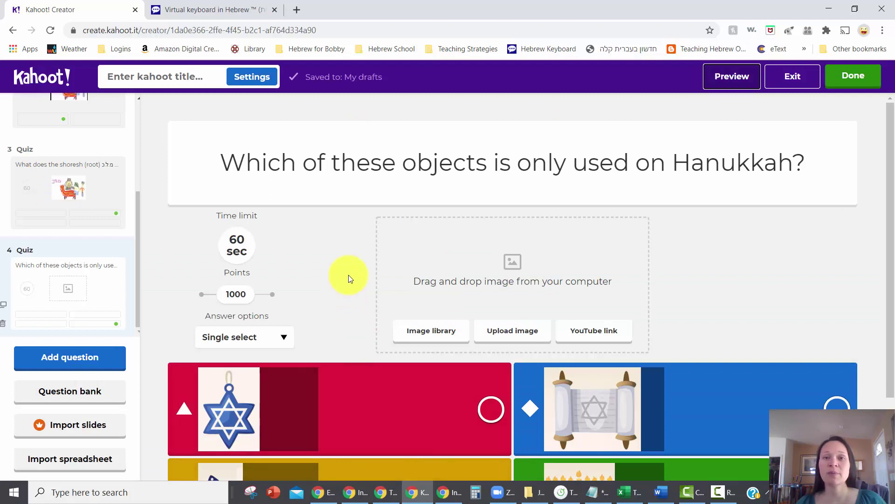